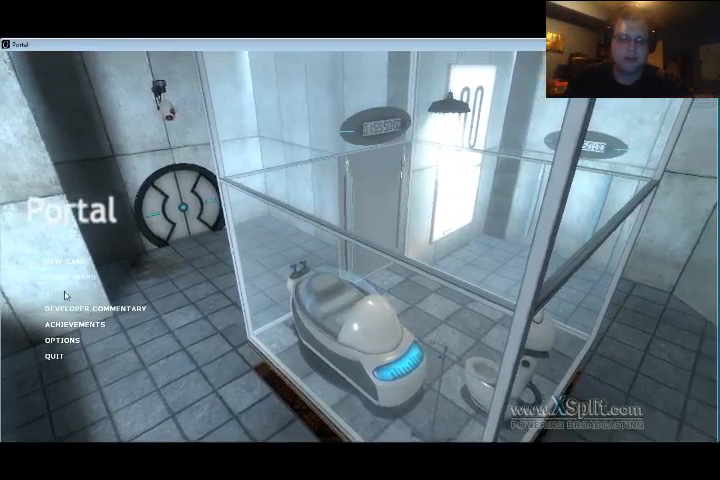
- Load the first saved game from the main menu into Testchamber 19
{"action": "left_click", "coordinate": [64, 292]}
{"action": "left_click", "coordinate": [302, 195]}
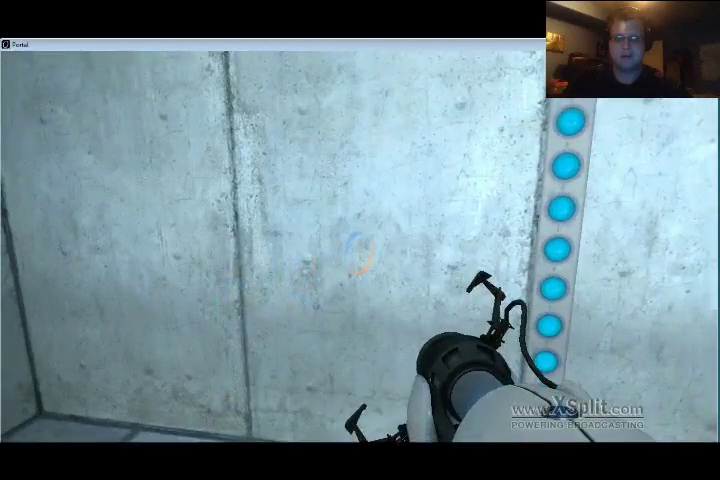
- Portal along the concrete corridors, chaining orange and blue portals to the window wall
{"action": "right_click", "coordinate": [360, 245]}
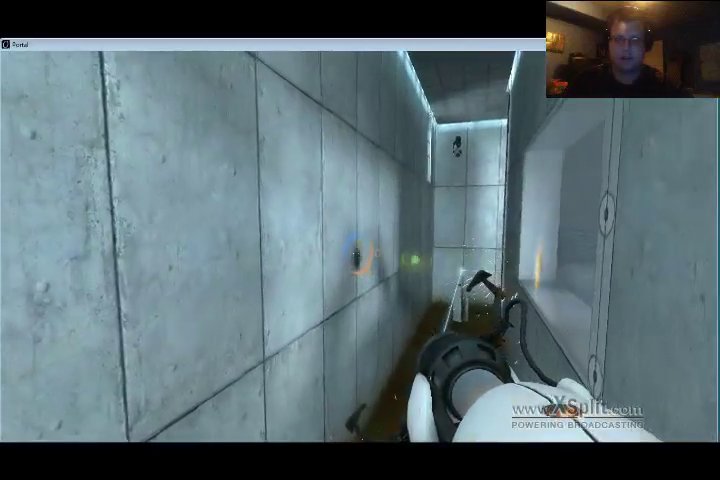
{"action": "right_click", "coordinate": [360, 250]}
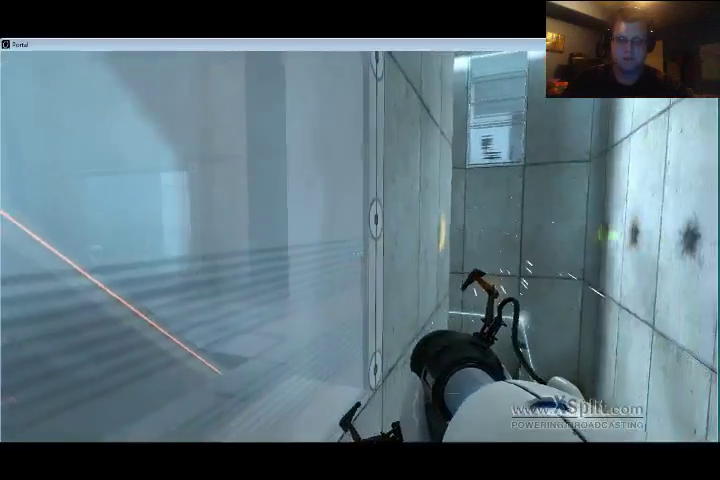
{"action": "right_click", "coordinate": [360, 250]}
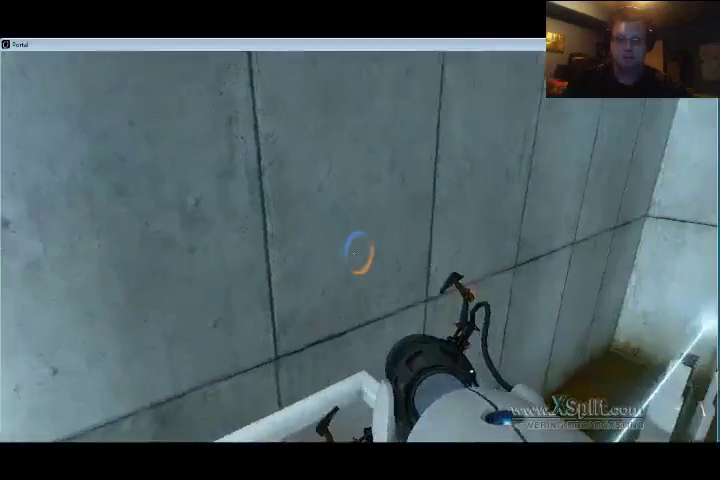
{"action": "left_click", "coordinate": [360, 250]}
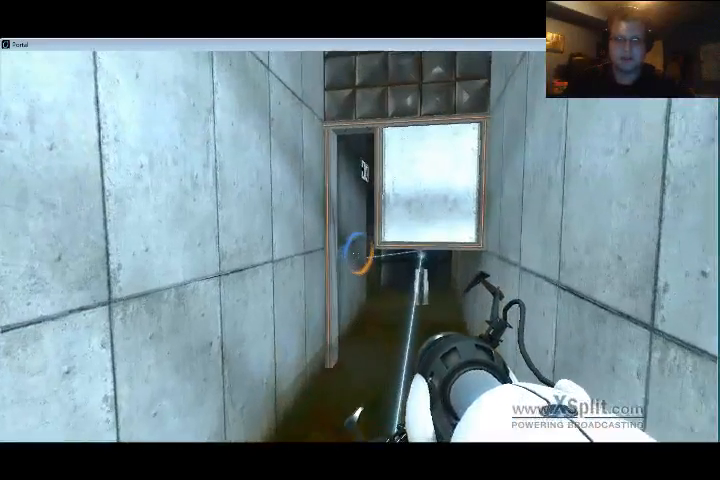
{"action": "right_click", "coordinate": [360, 250]}
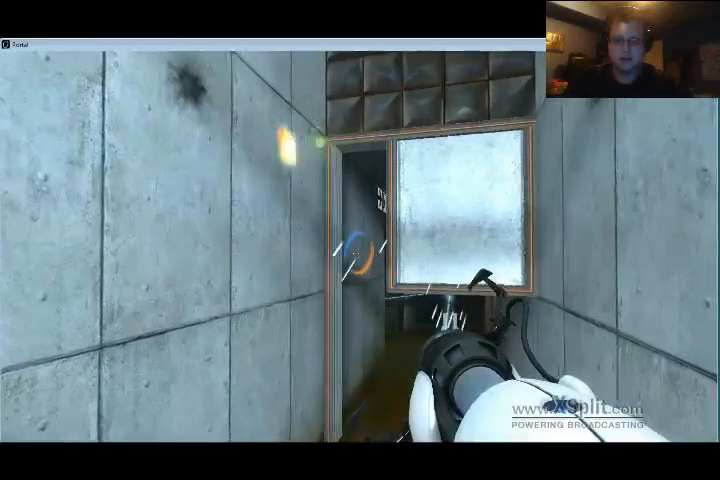
{"action": "right_click", "coordinate": [360, 250]}
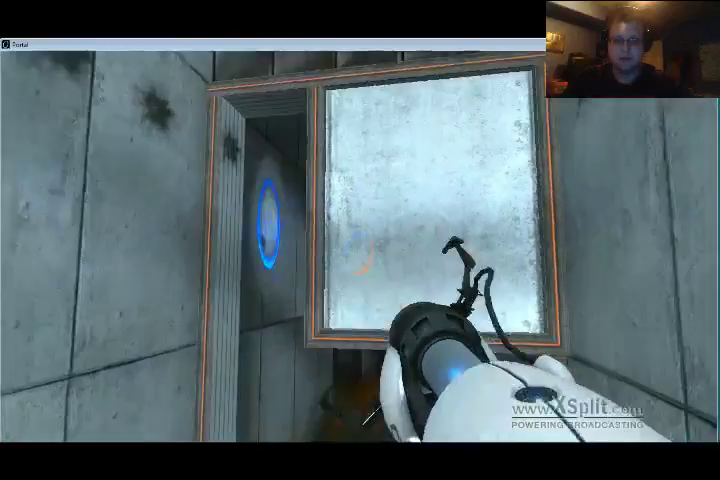
{"action": "right_click", "coordinate": [359, 254]}
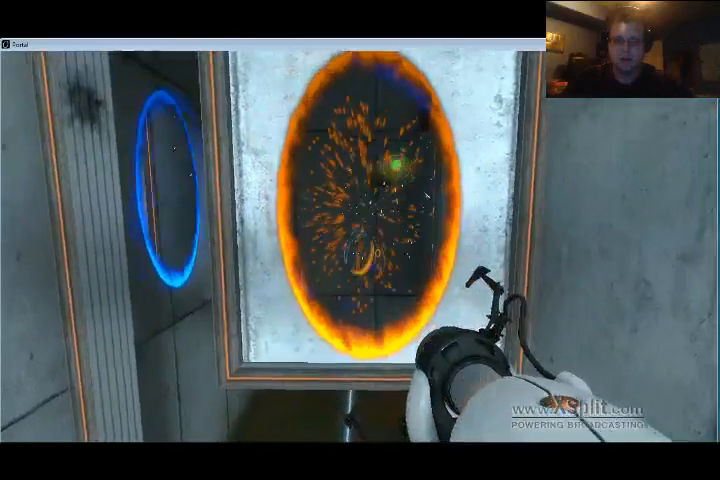
{"action": "key", "text": "w"}
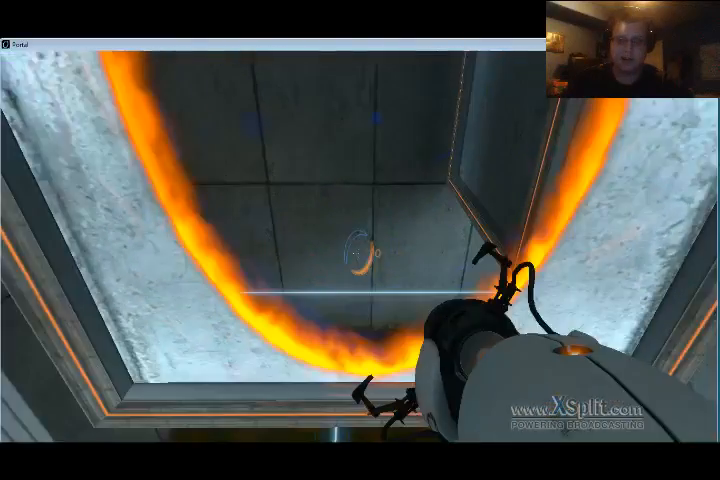
{"action": "right_click", "coordinate": [360, 250]}
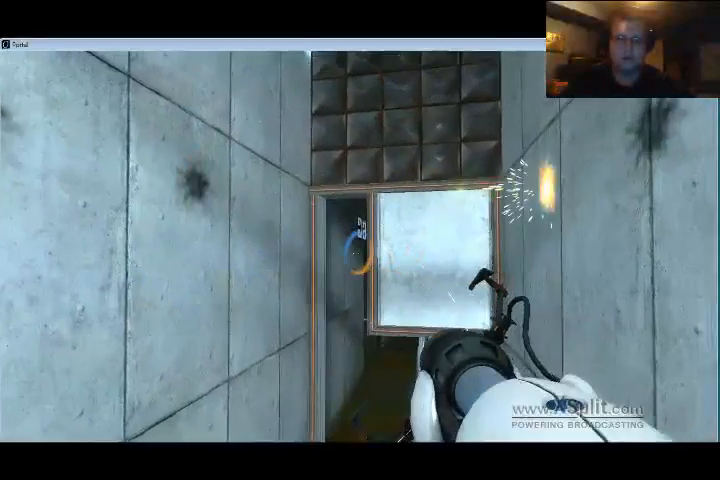
- Portal past the glass door and exit sign into the padded room where the test ends
{"action": "key", "text": "w"}
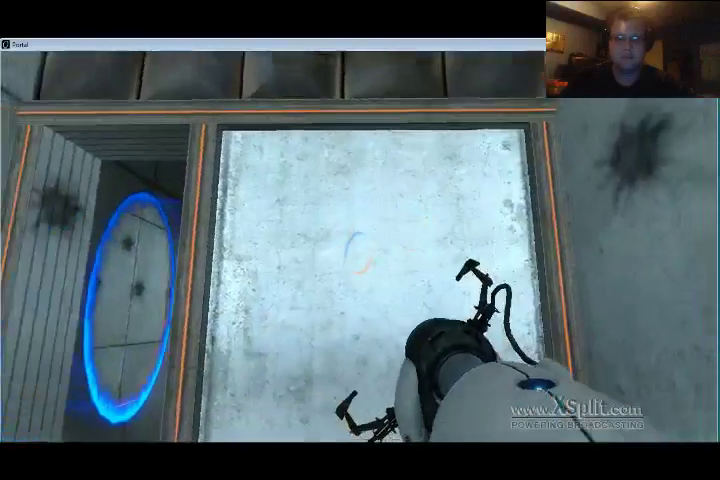
{"action": "right_click", "coordinate": [360, 250]}
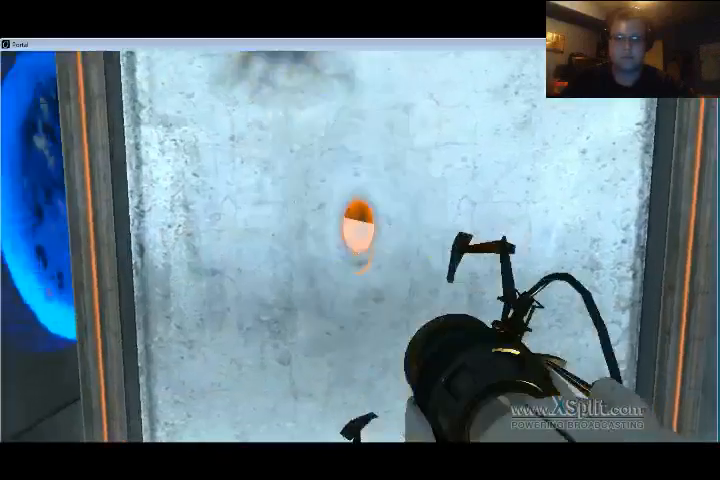
{"action": "key", "text": "w"}
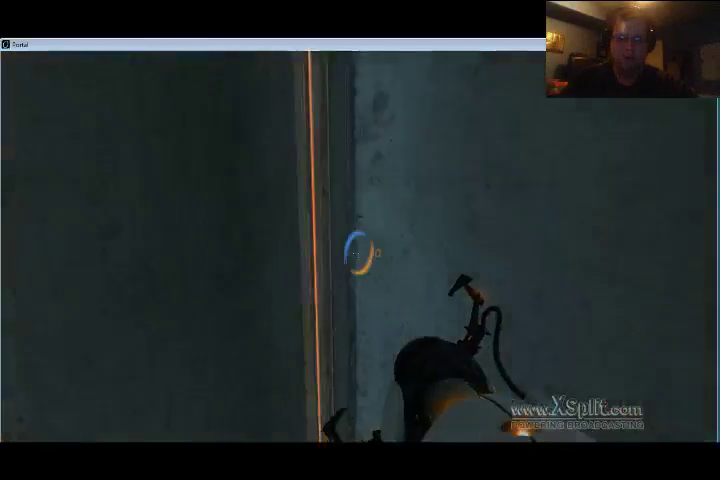
{"action": "right_click", "coordinate": [360, 250]}
{"action": "key", "text": "w"}
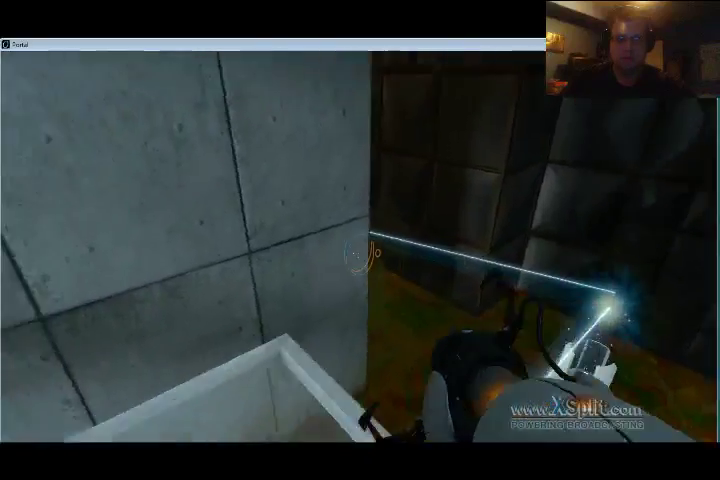
{"action": "left_click", "coordinate": [360, 252]}
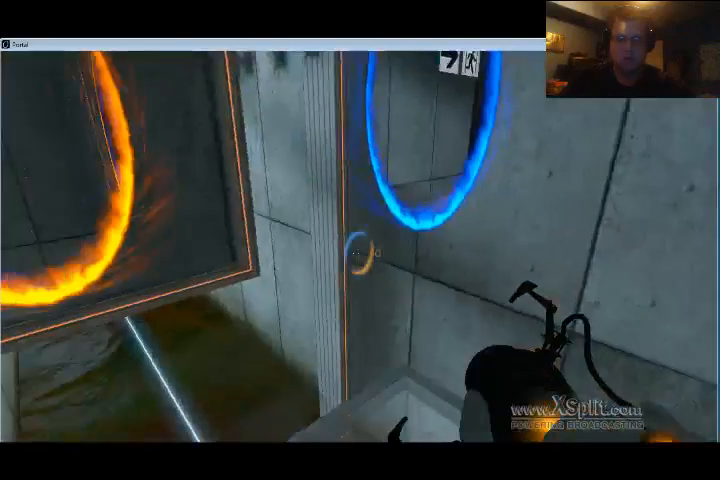
{"action": "key", "text": "w"}
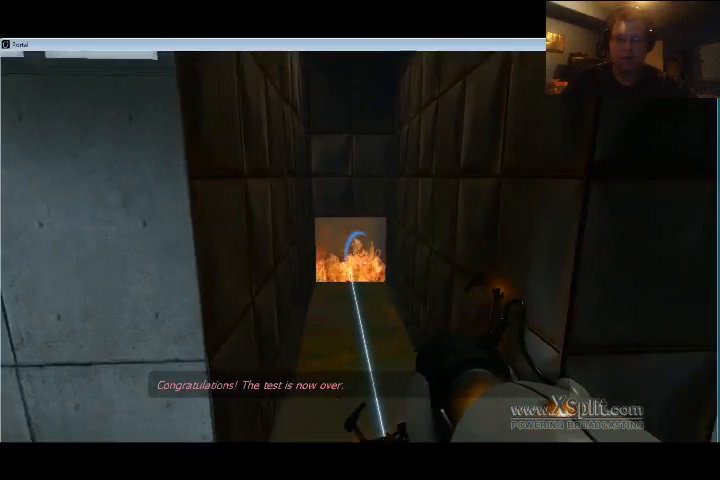
- Move forward down the padded corridor toward the fire window at its end
{"action": "key", "text": "w"}
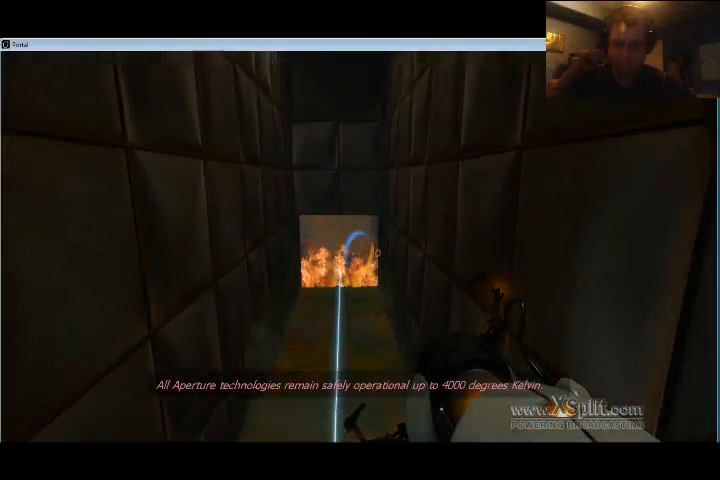
{"action": "key", "text": "w"}
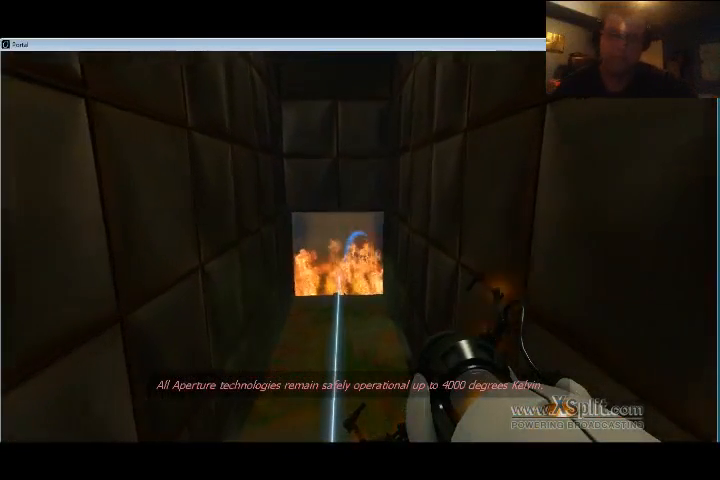
{"action": "key", "text": "w"}
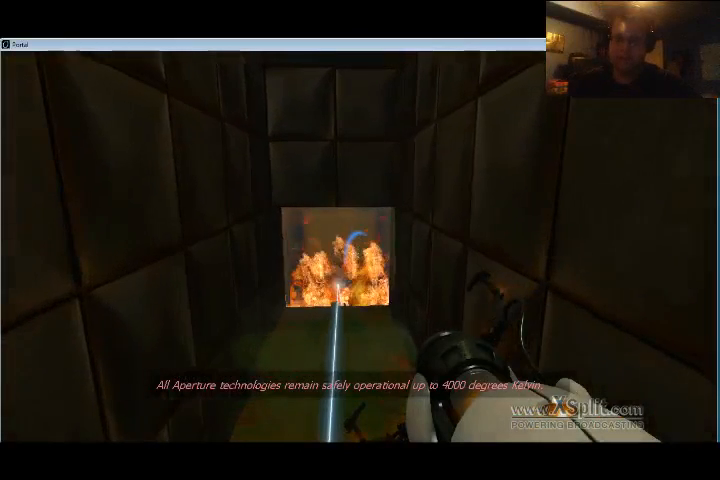
{"action": "key", "text": "w"}
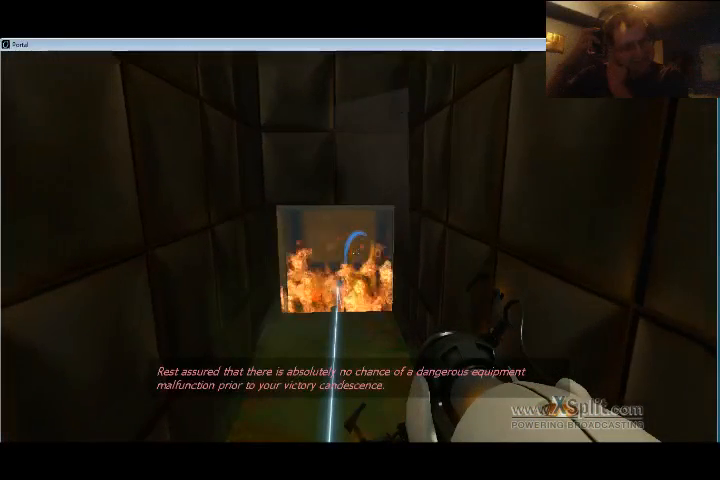
{"action": "key", "text": "w"}
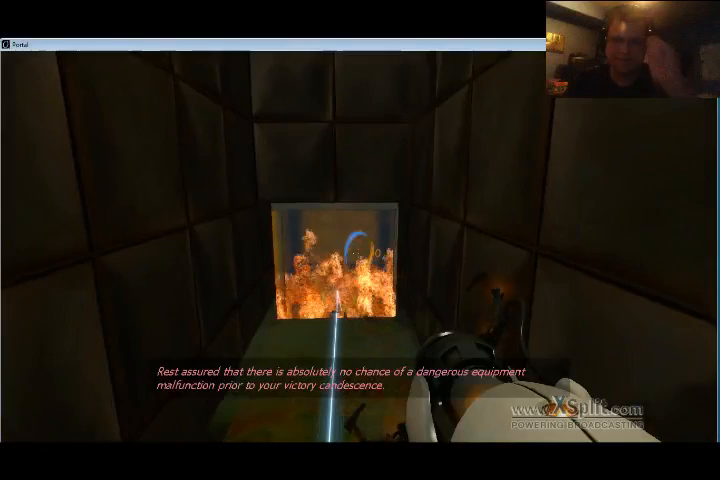
{"action": "key", "text": "w"}
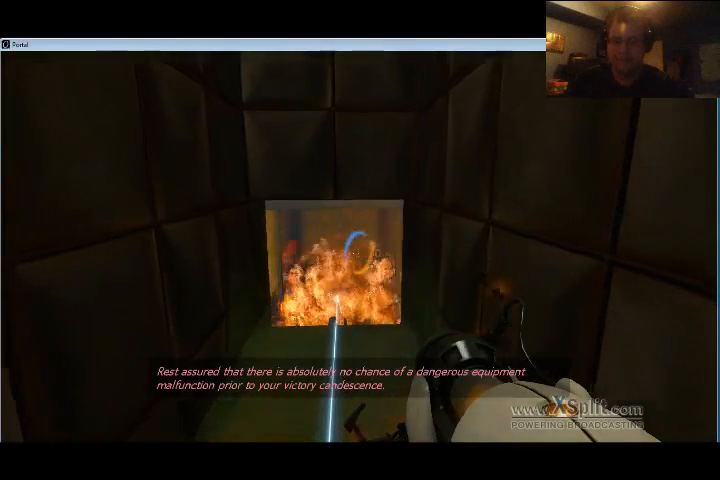
{"action": "key", "text": "w"}
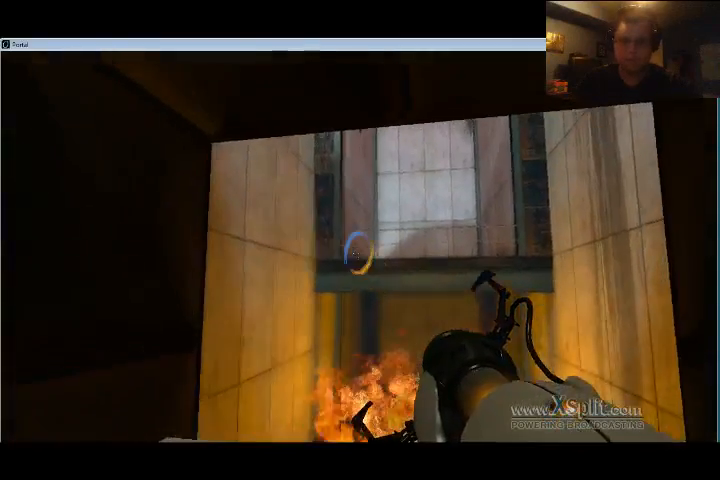
- Escape the fire pit through a blue-orange portal pair and walk to the door by the shaft
{"action": "left_click", "coordinate": [358, 252]}
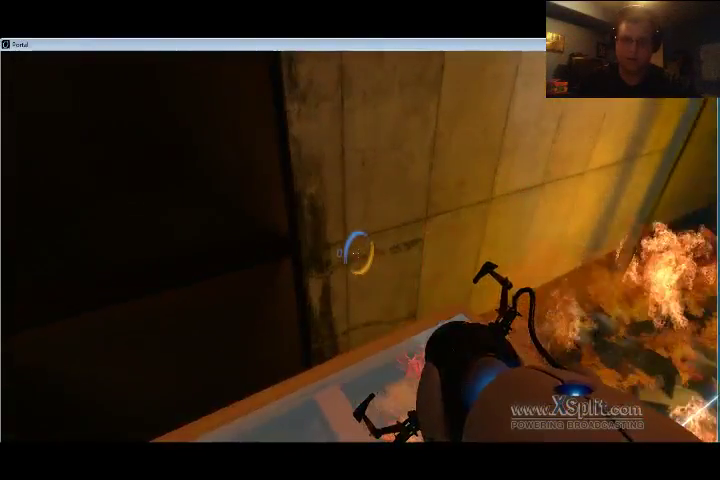
{"action": "right_click", "coordinate": [358, 252]}
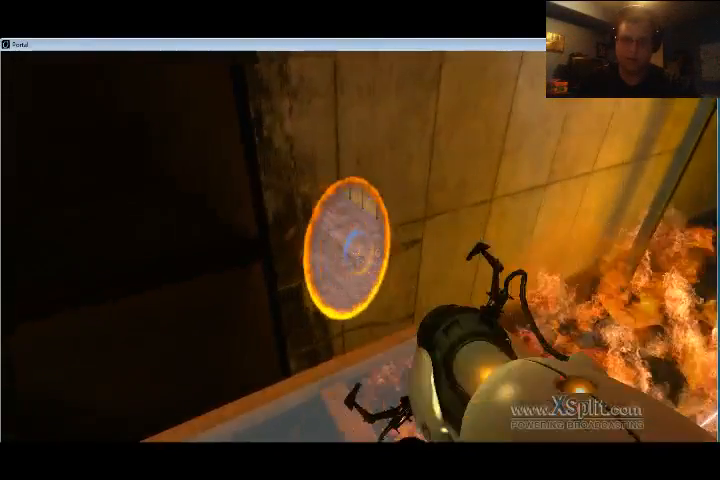
{"action": "key", "text": "w"}
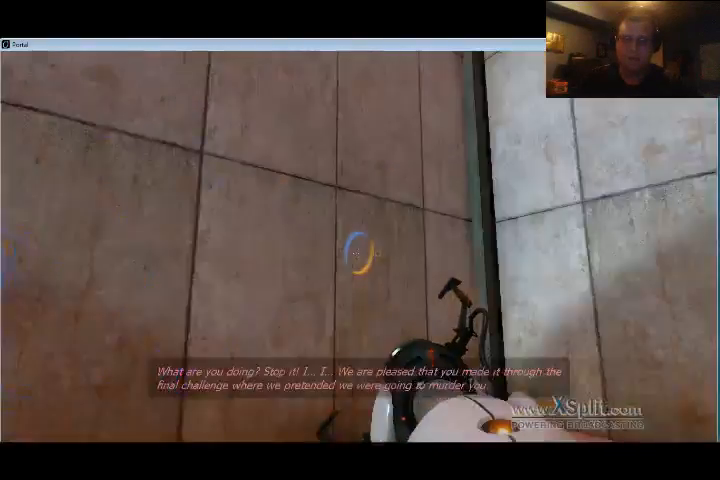
{"action": "key", "text": "w"}
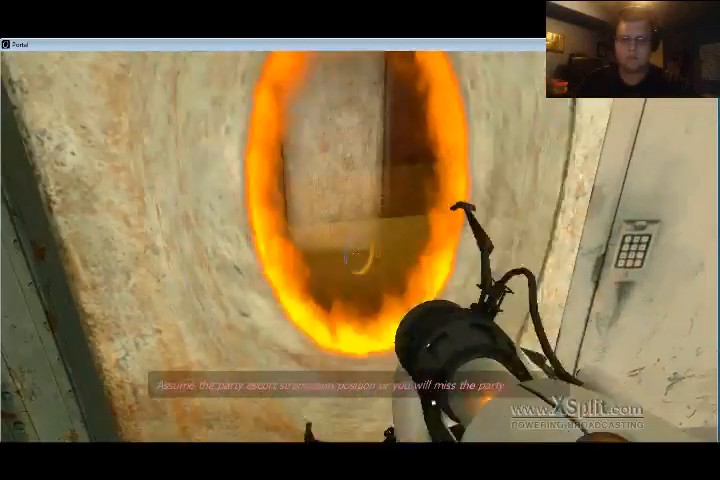
- Cross the fan room onto the grated floor and portal into the corridor toward the catwalk
{"action": "key", "text": "w"}
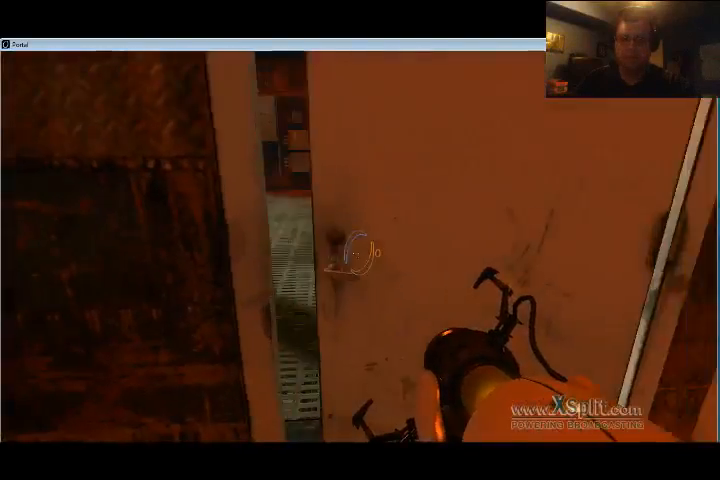
{"action": "key", "text": "w"}
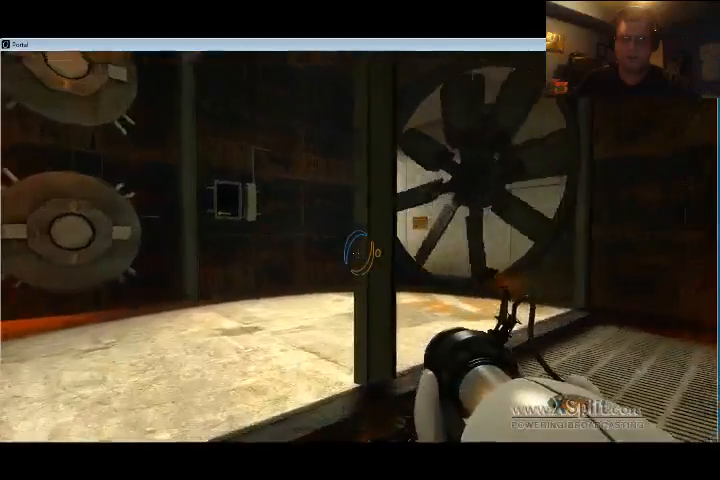
{"action": "key", "text": "w"}
{"action": "key", "text": "w"}
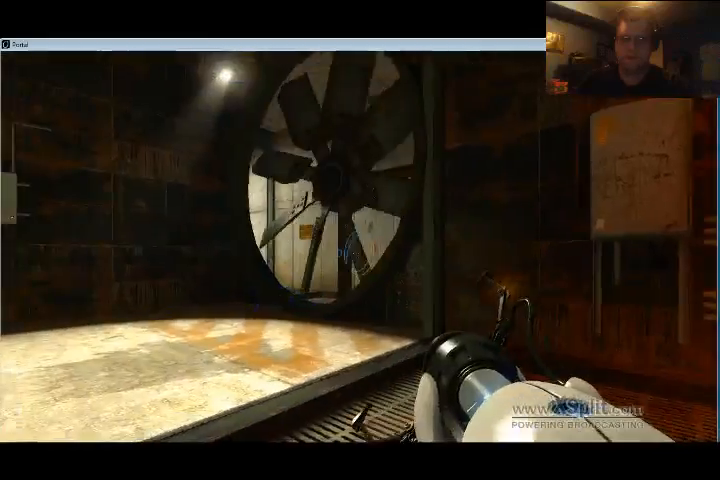
{"action": "key", "text": "w"}
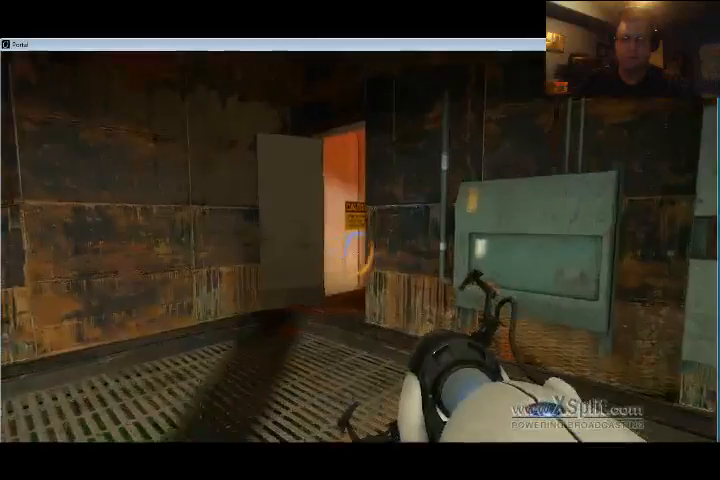
{"action": "right_click", "coordinate": [360, 255]}
{"action": "key", "text": "w"}
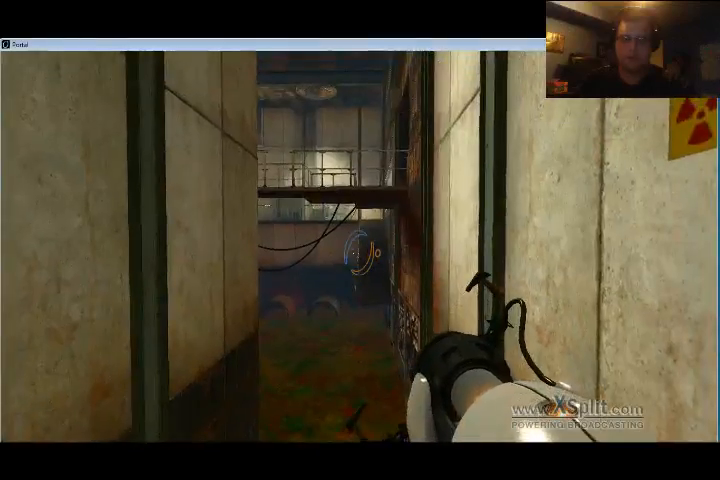
{"action": "key", "text": "w"}
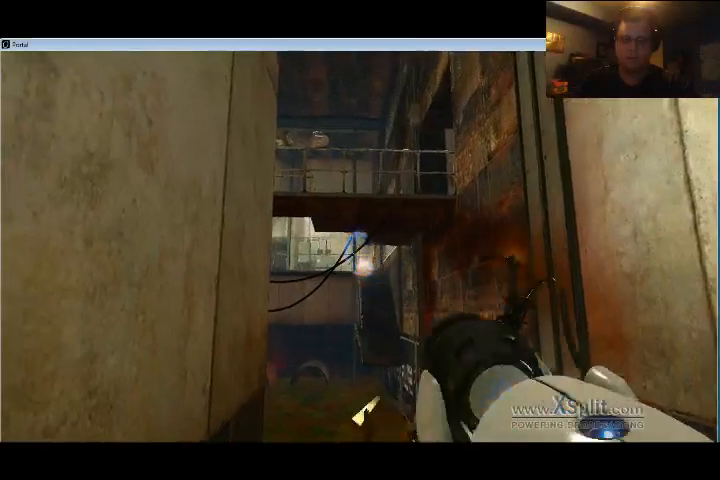
- Portal onto the catwalk, cross to the electrical boxes and step through into the next area
{"action": "left_click", "coordinate": [360, 255]}
{"action": "key", "text": "w"}
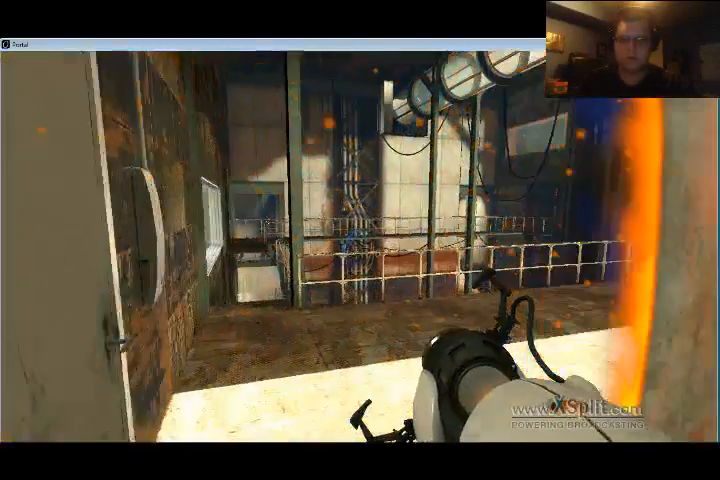
{"action": "key", "text": "w"}
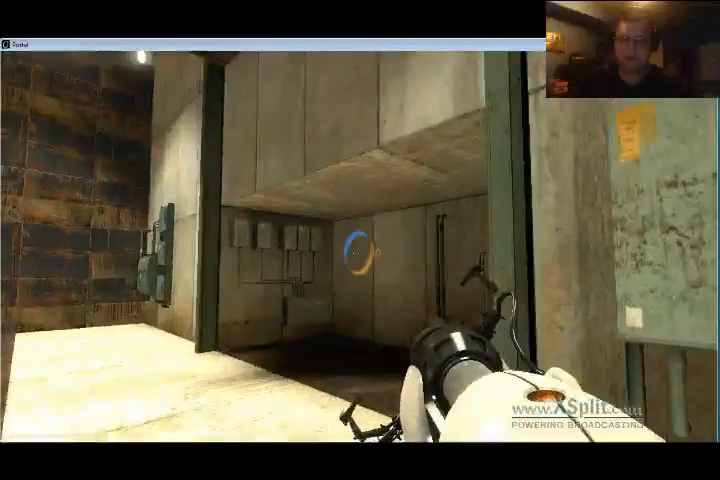
{"action": "key", "text": "w"}
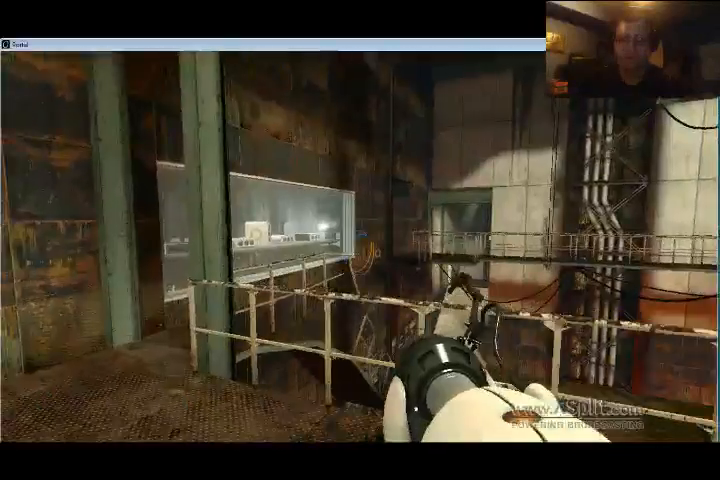
{"action": "key", "text": "w"}
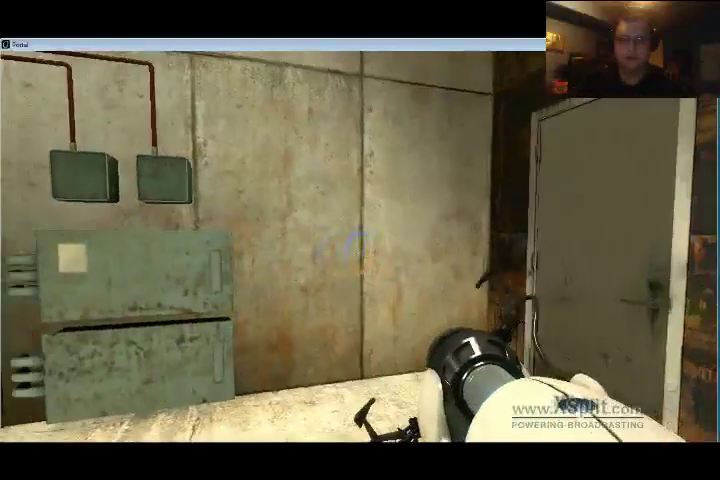
{"action": "right_click", "coordinate": [360, 240]}
{"action": "key", "text": "w"}
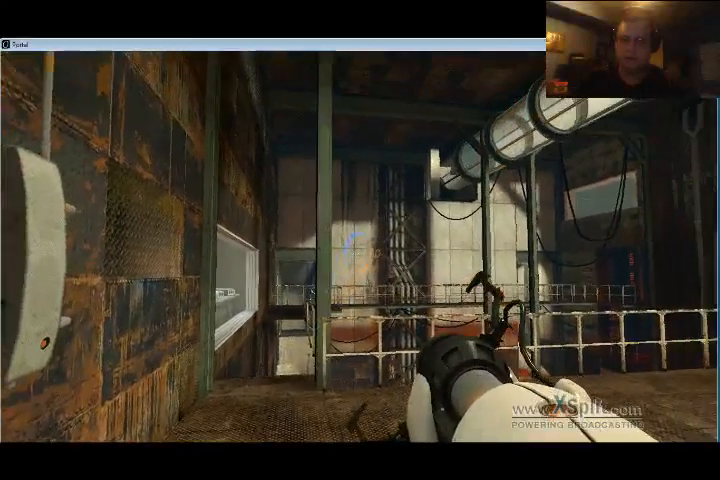
- Portal down into the lower rusty room and open an orange portal on the wall ahead
{"action": "left_click", "coordinate": [358, 248]}
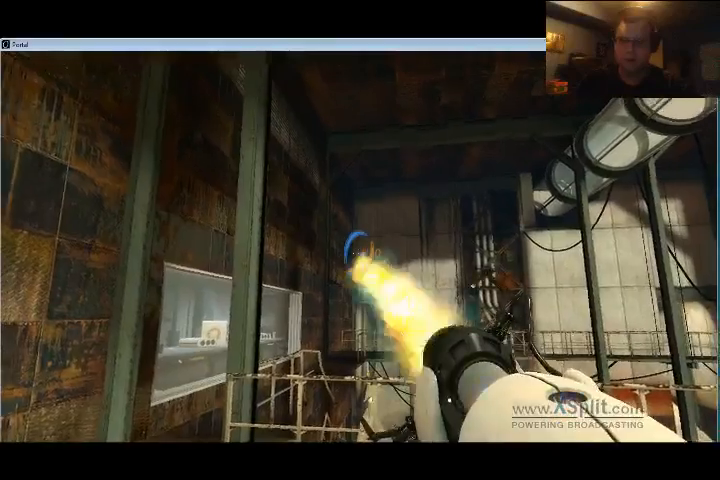
{"action": "right_click", "coordinate": [358, 248]}
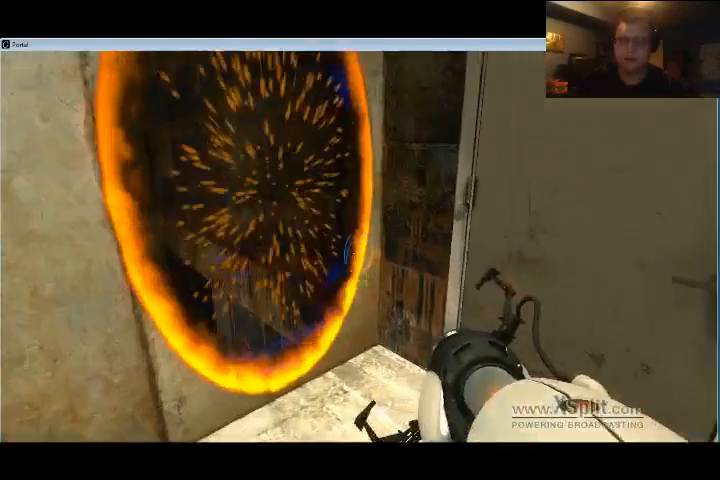
{"action": "key", "text": "w"}
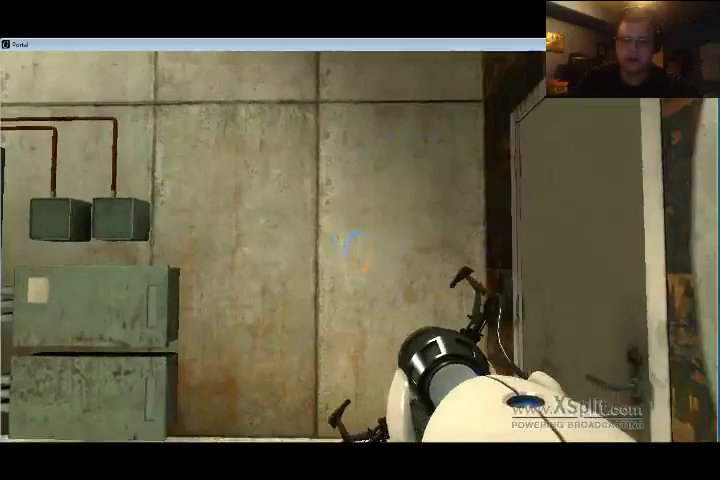
{"action": "right_click", "coordinate": [360, 253]}
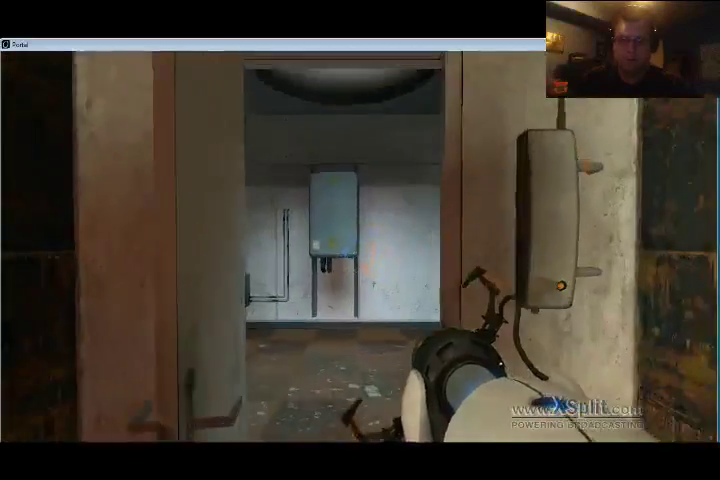
- Portal into the orange-lit shaft, climb the stairs and drop into the broken glass tube
{"action": "right_click", "coordinate": [360, 250]}
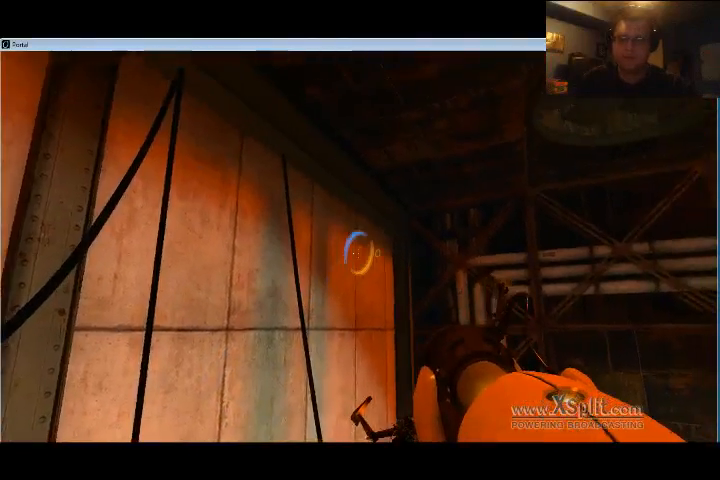
{"action": "left_click", "coordinate": [360, 250]}
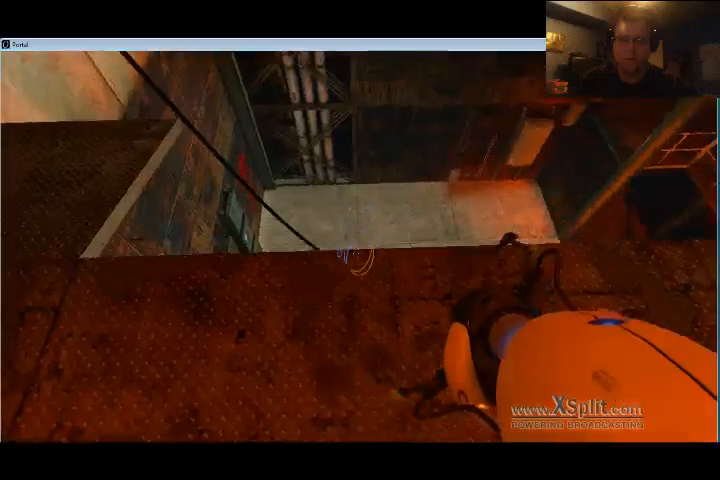
{"action": "right_click", "coordinate": [360, 250]}
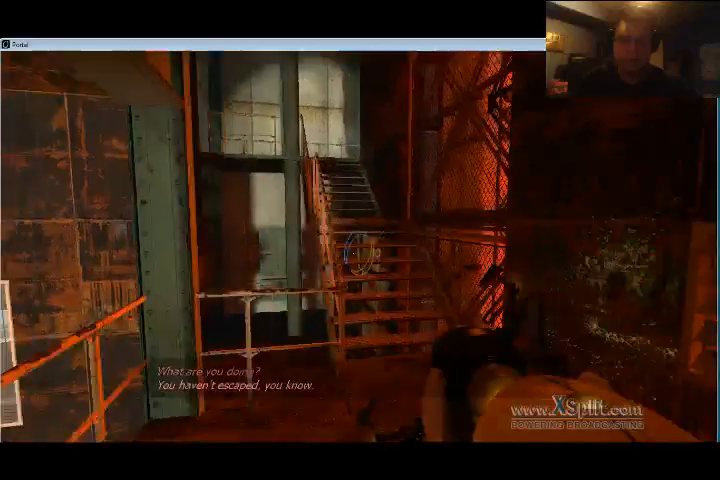
{"action": "key", "text": "w"}
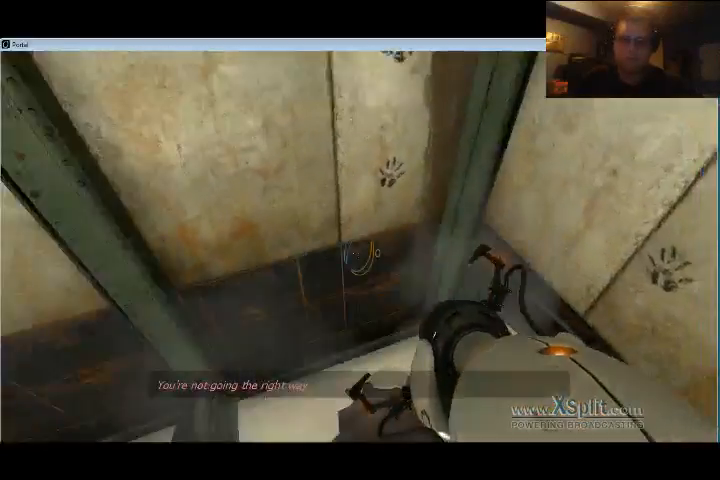
{"action": "key", "text": "w"}
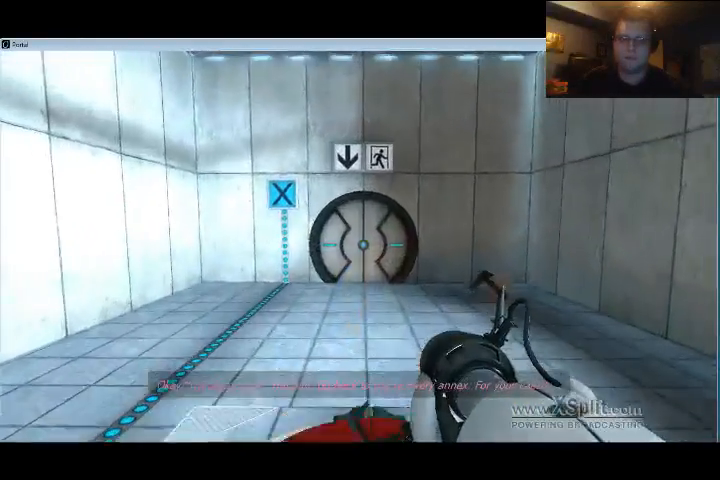
- Portal across the white chamber past the cage and through the blue portal into the machinery area
{"action": "right_click", "coordinate": [360, 245]}
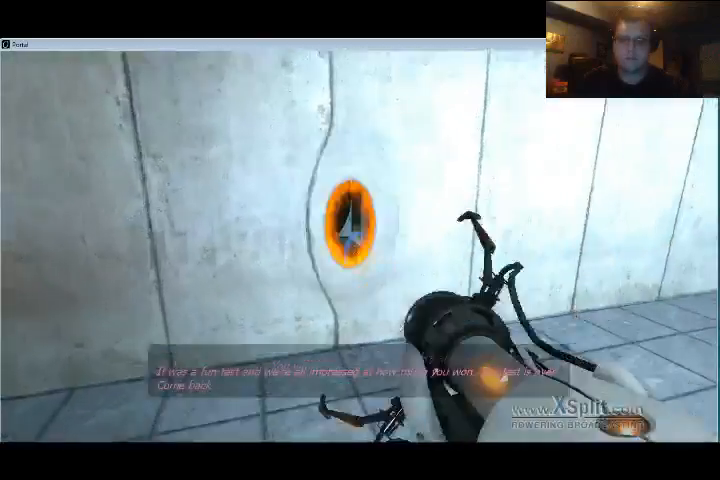
{"action": "key", "text": "w"}
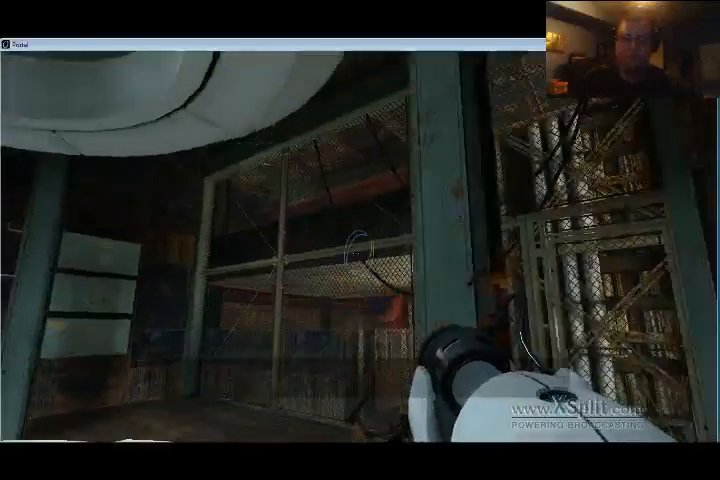
{"action": "key", "text": "w"}
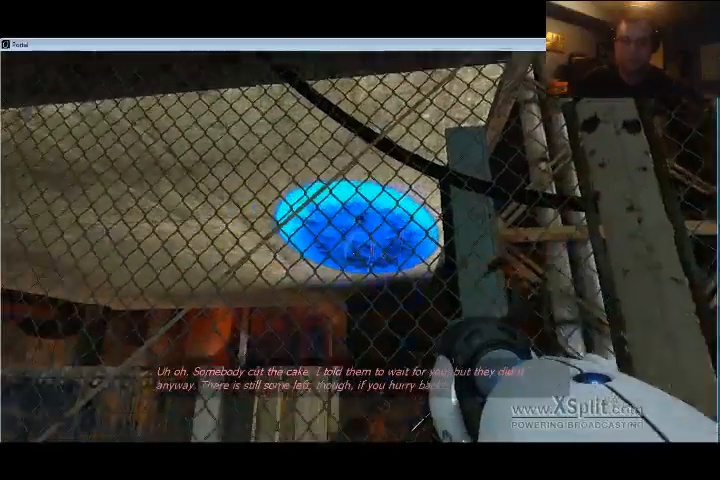
{"action": "right_click", "coordinate": [360, 254]}
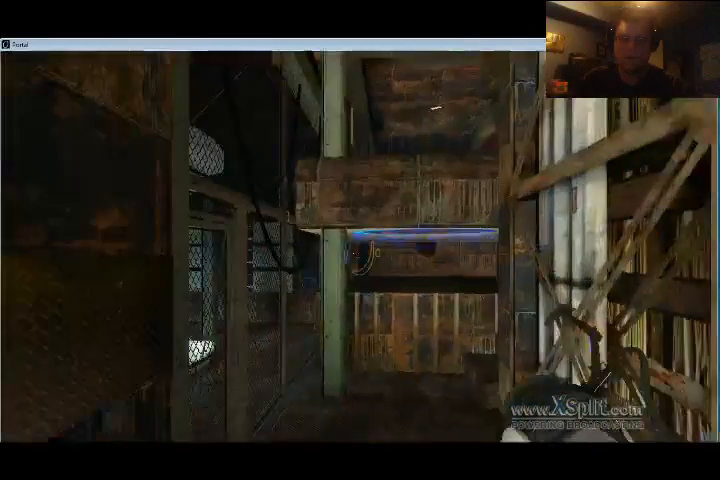
- Step past the caution sign and portal from the fan shaft wall into the dark maintenance room
{"action": "key", "text": "d"}
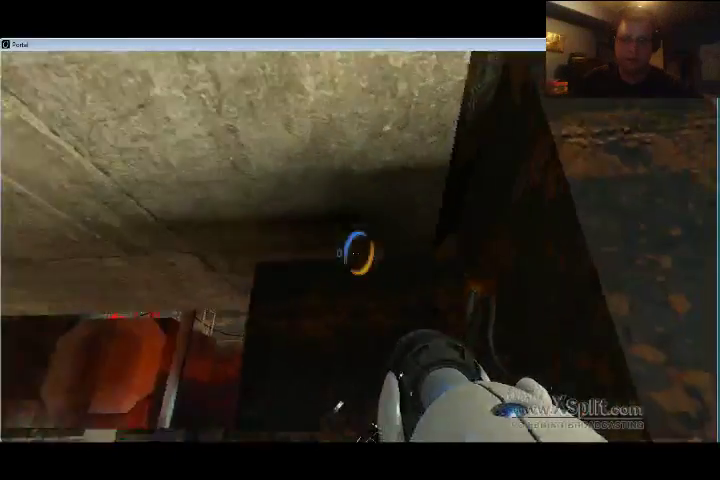
{"action": "left_click", "coordinate": [358, 252]}
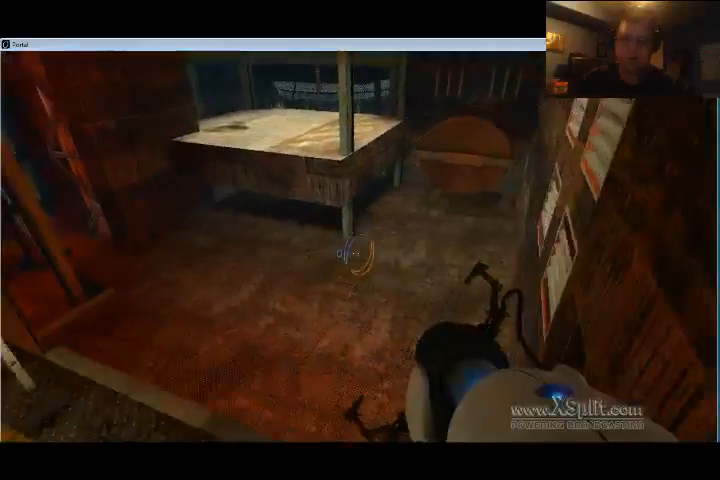
{"action": "right_click", "coordinate": [356, 254]}
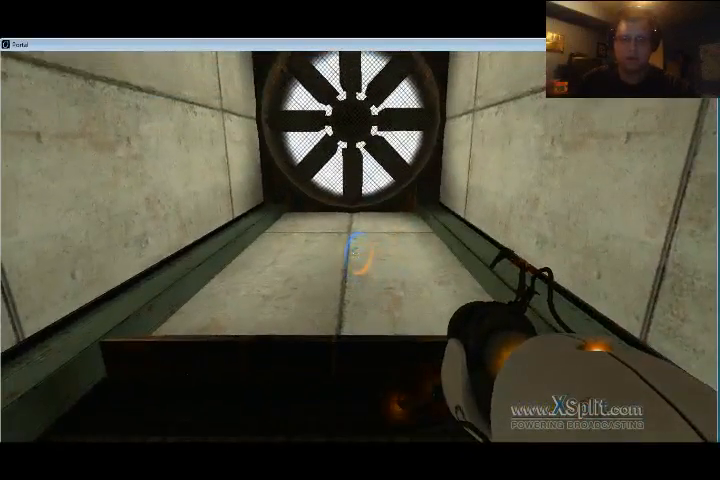
{"action": "left_click", "coordinate": [358, 255]}
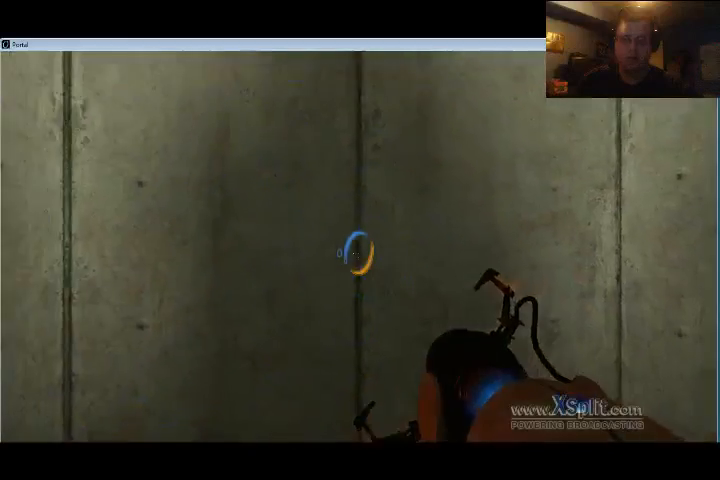
{"action": "right_click", "coordinate": [358, 255]}
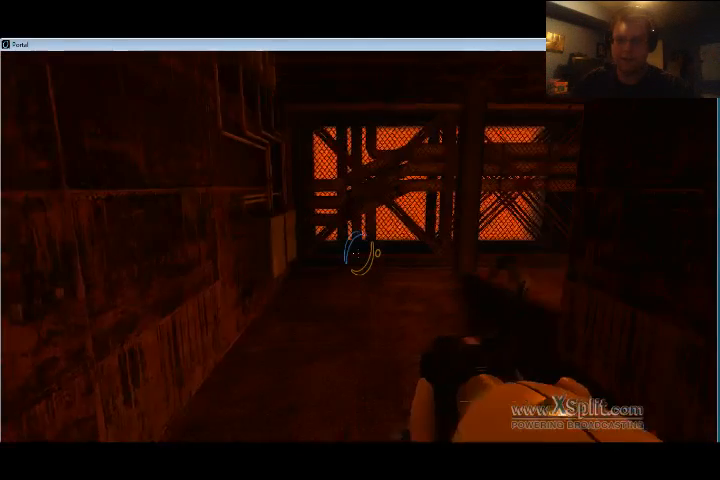
- Walk the rusty corridor into the chamber and on into the pipe-filled room by the orange-striped shaft
{"action": "key", "text": "w"}
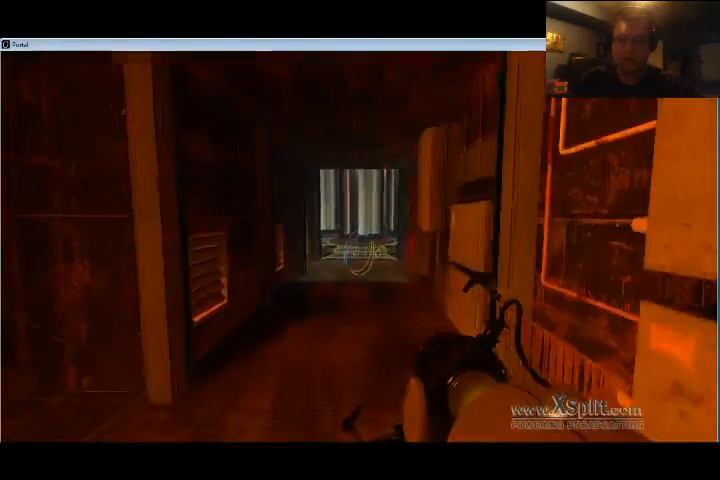
{"action": "key", "text": "w"}
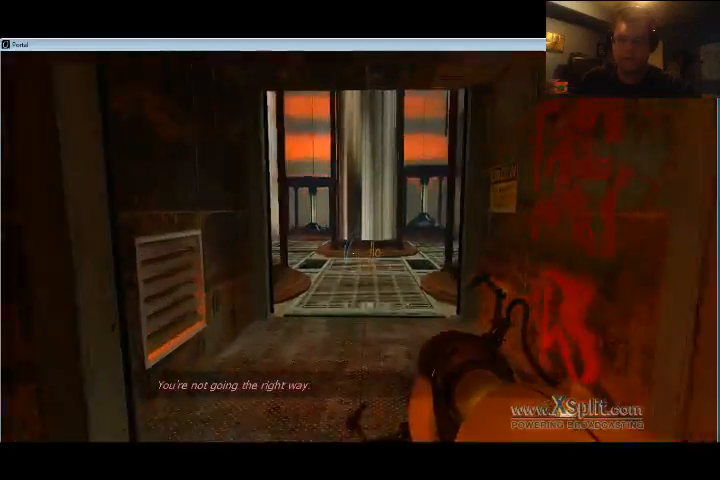
{"action": "key", "text": "w"}
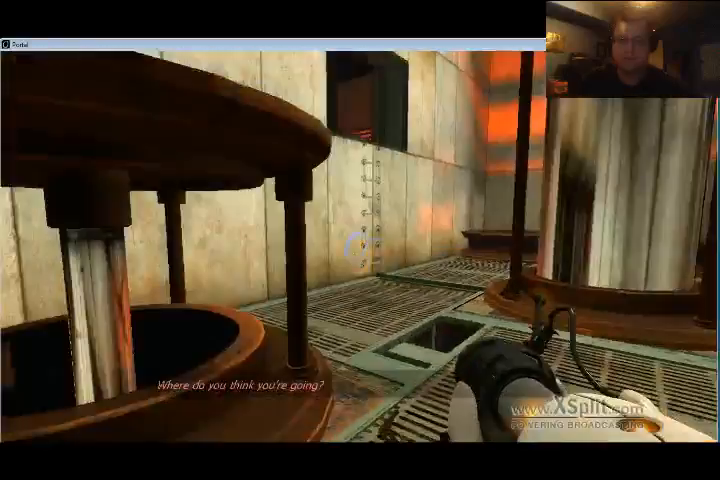
{"action": "key", "text": "w"}
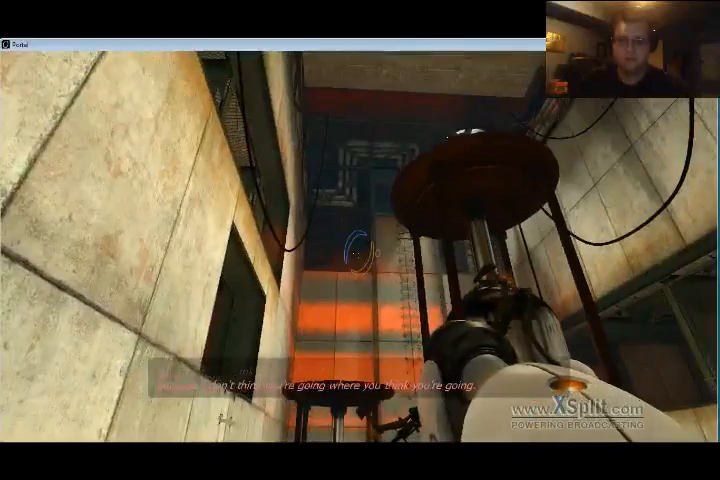
{"action": "key", "text": "w"}
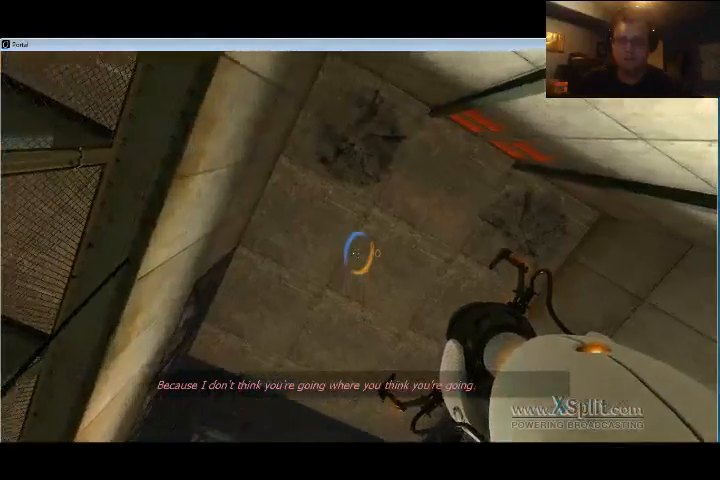
{"action": "key", "text": "w"}
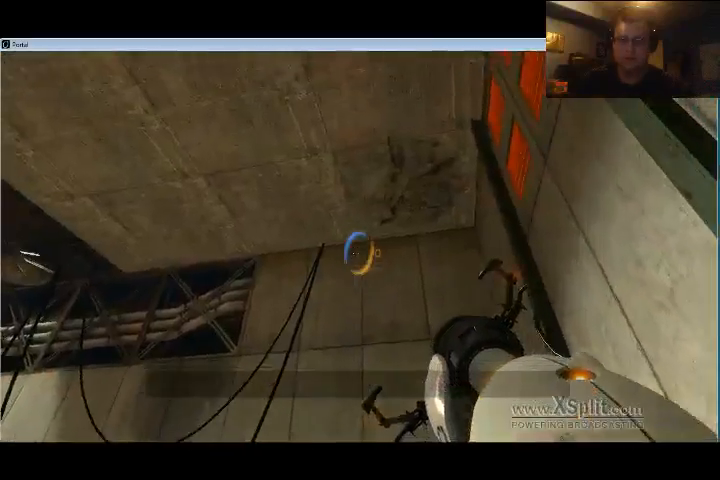
{"action": "key", "text": "w"}
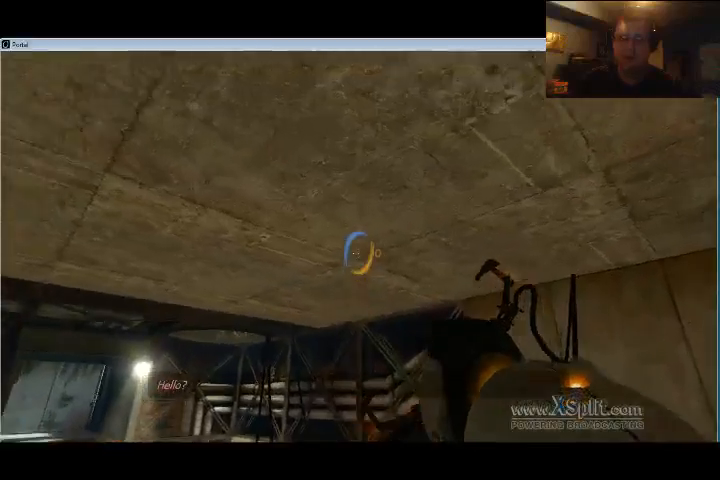
{"action": "key", "text": "w"}
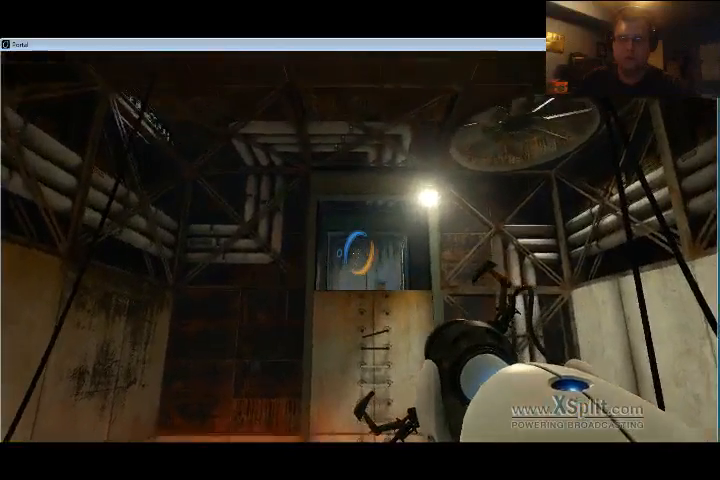
- Chain orange portals across the ceiling and wall to reach the dim rusty corridor
{"action": "right_click", "coordinate": [356, 255]}
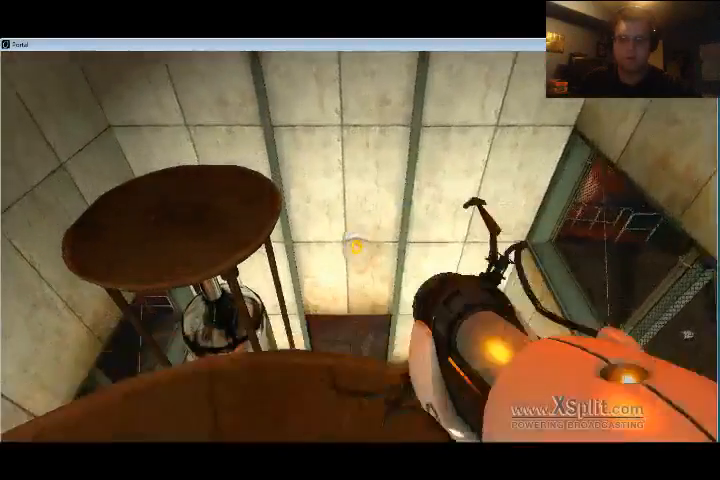
{"action": "right_click", "coordinate": [356, 245]}
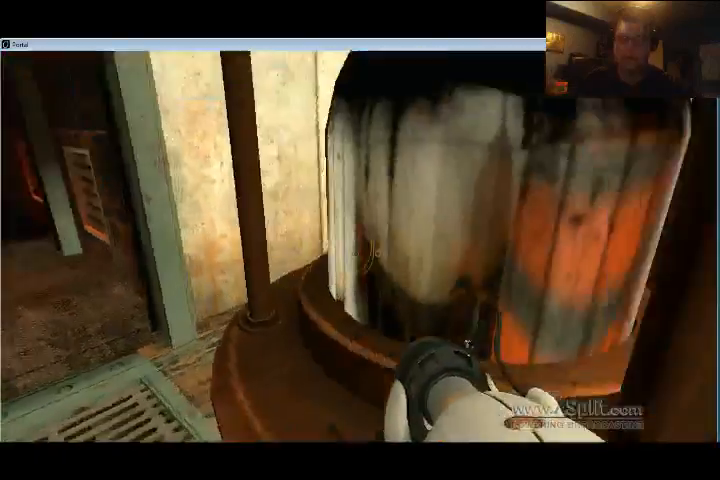
{"action": "right_click", "coordinate": [356, 245]}
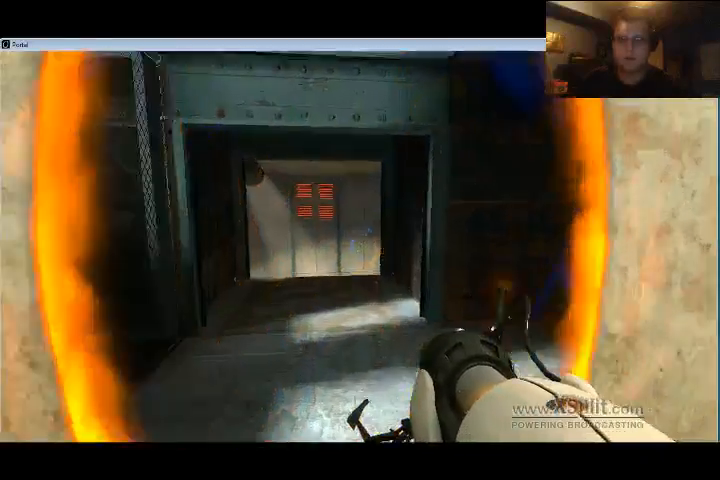
- Follow the rusty corridor through the doorway into the large pillared maintenance room
{"action": "key", "text": "w"}
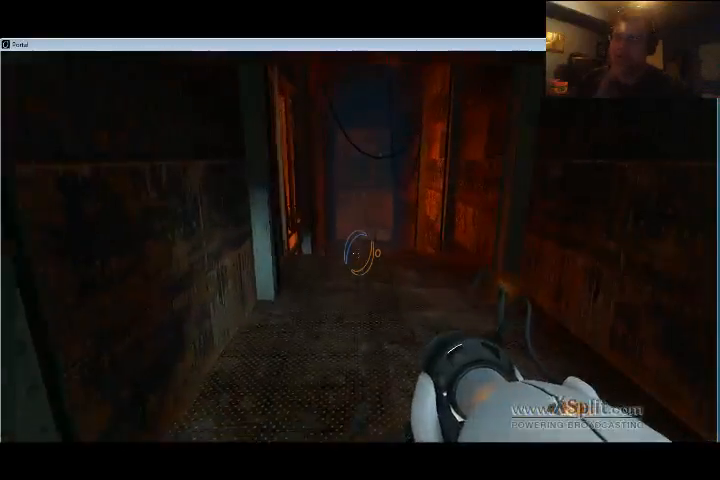
{"action": "key", "text": "w"}
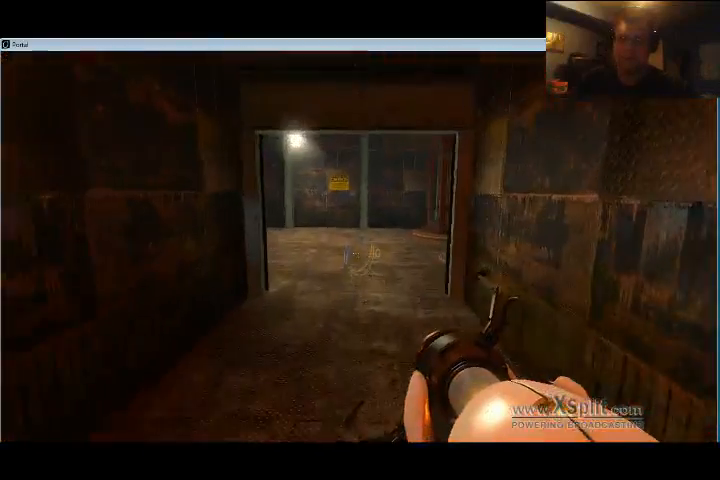
{"action": "key", "text": "w"}
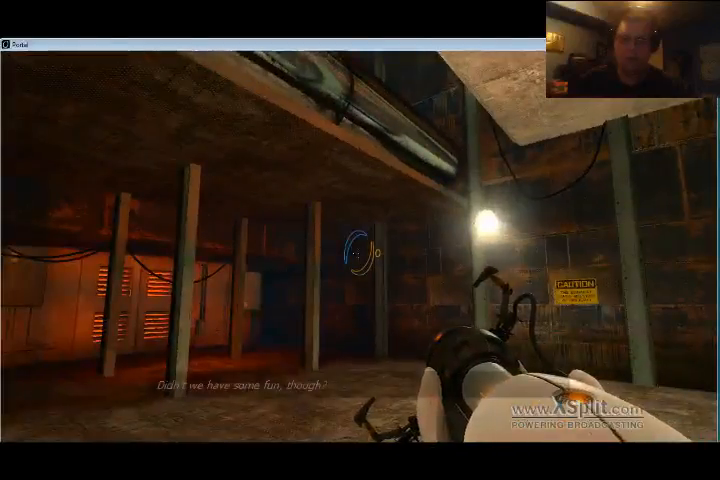
- Place blue and orange portals in the ceiling gaps above the platforms and climb into the rusty shaft
{"action": "key", "text": "w"}
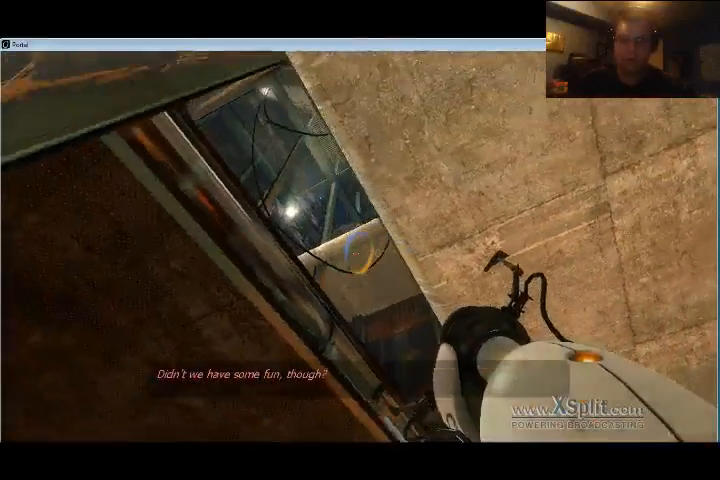
{"action": "left_click", "coordinate": [360, 253]}
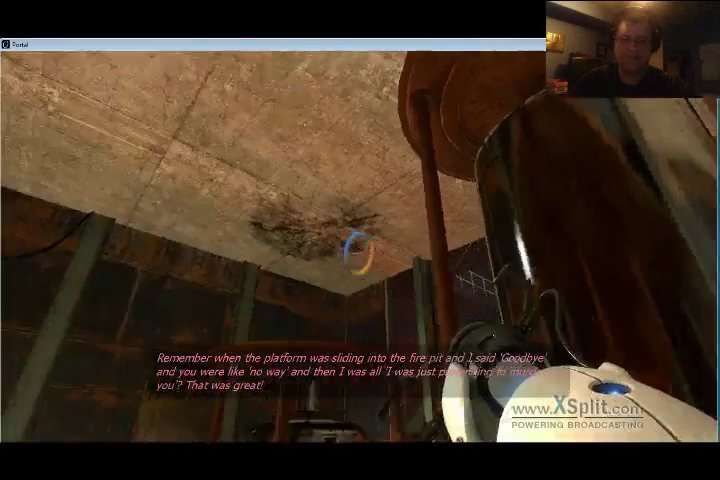
{"action": "right_click", "coordinate": [360, 245]}
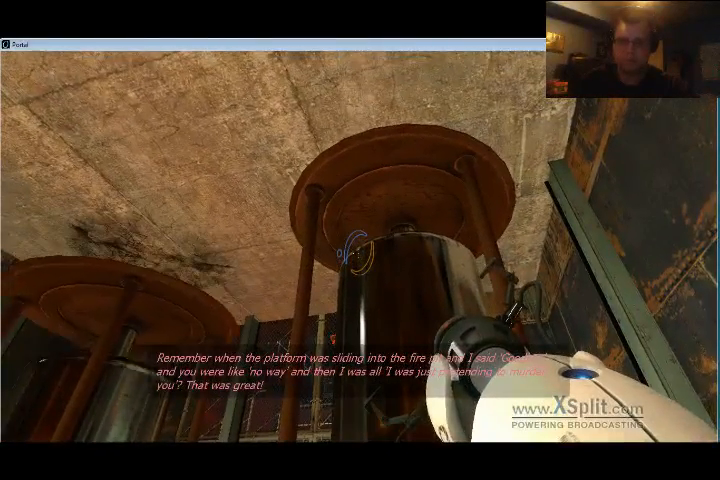
{"action": "right_click", "coordinate": [356, 252]}
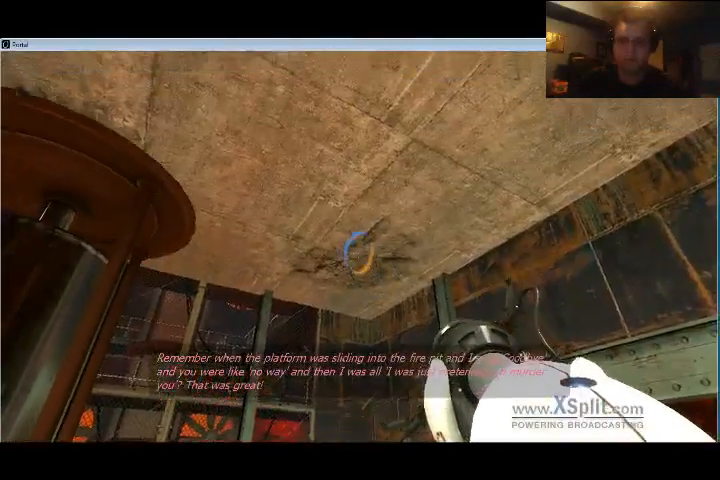
{"action": "right_click", "coordinate": [360, 252]}
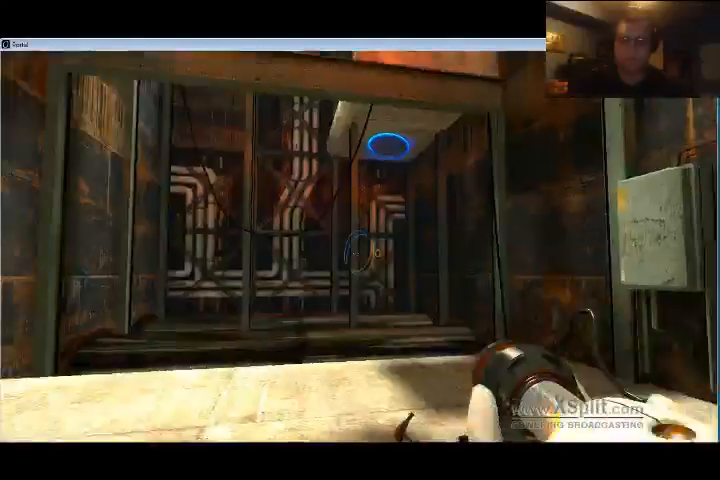
- Walk up to the pipe grate and face the concrete wall with the electrical panel
{"action": "key", "text": "w"}
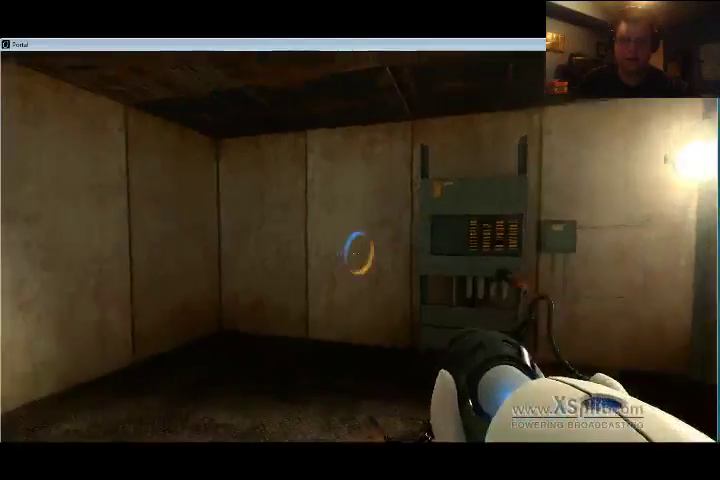
- Portal from the cylinder area into the concrete room, then through a blue portal into the tiled room
{"action": "right_click", "coordinate": [357, 253]}
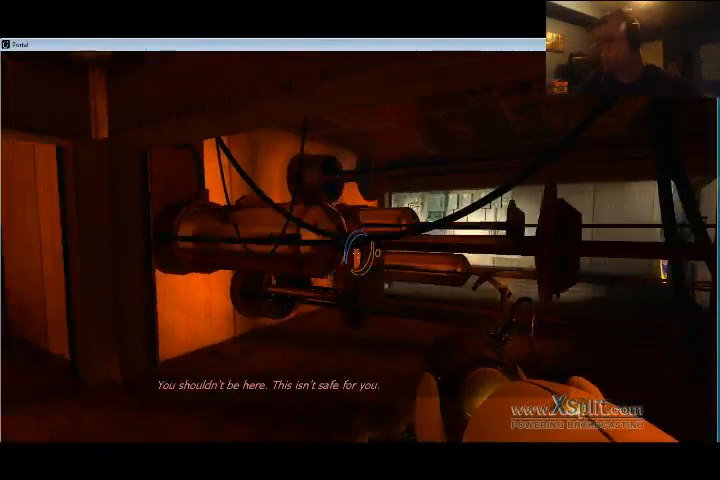
{"action": "key", "text": "w"}
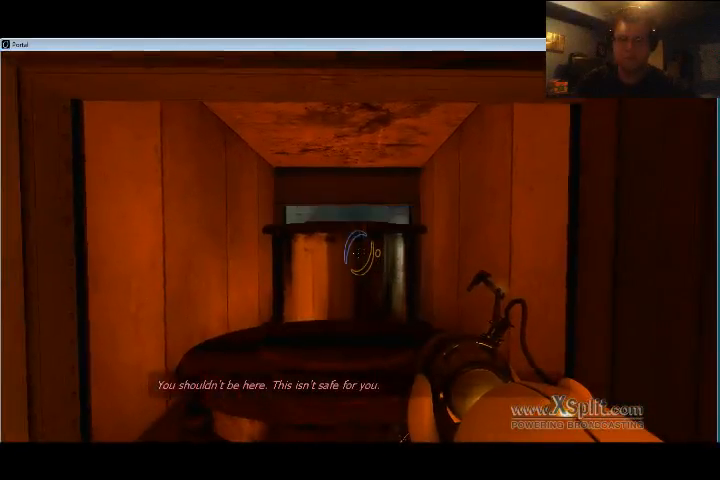
{"action": "key", "text": "w"}
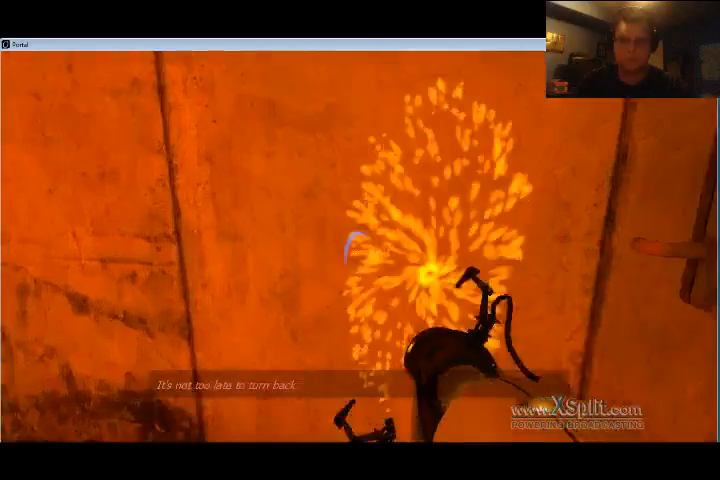
{"action": "key", "text": "w"}
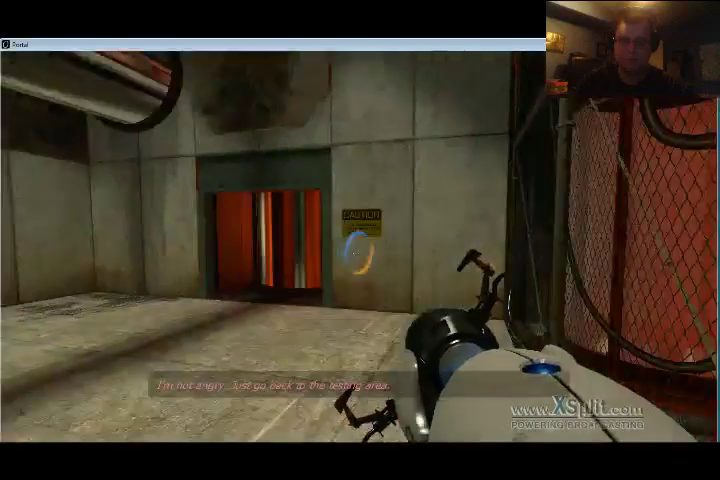
{"action": "left_click", "coordinate": [356, 248]}
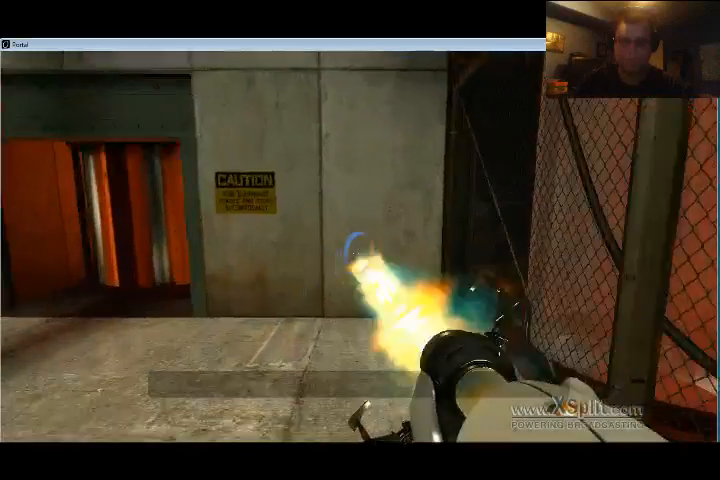
{"action": "key", "text": "w"}
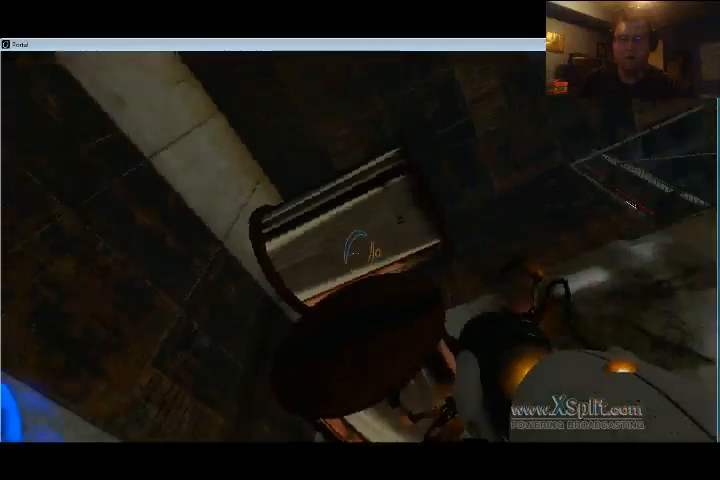
{"action": "key", "text": "w"}
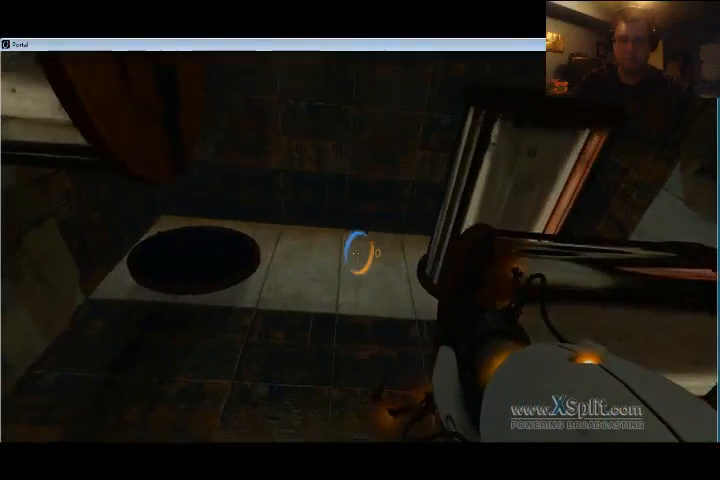
- Place fresh blue and orange portals to get onto the ledge beside the glass elevator
{"action": "left_click", "coordinate": [360, 253]}
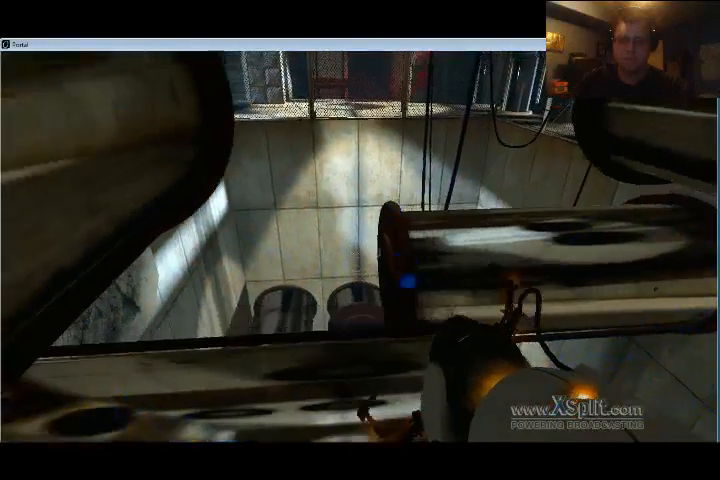
{"action": "left_click", "coordinate": [360, 253]}
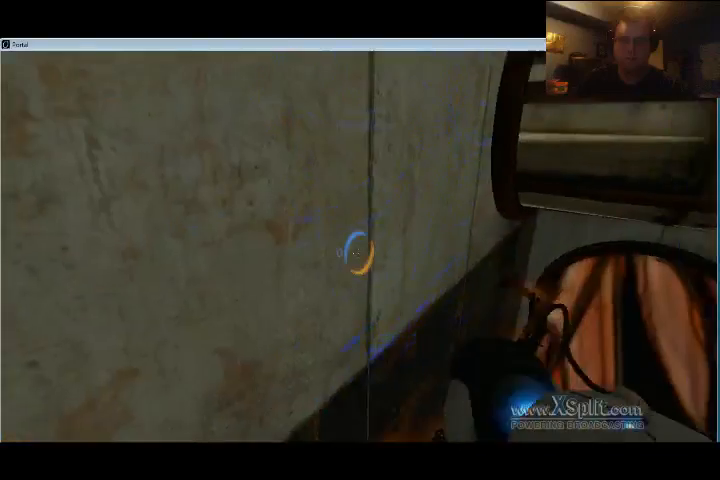
{"action": "right_click", "coordinate": [360, 253]}
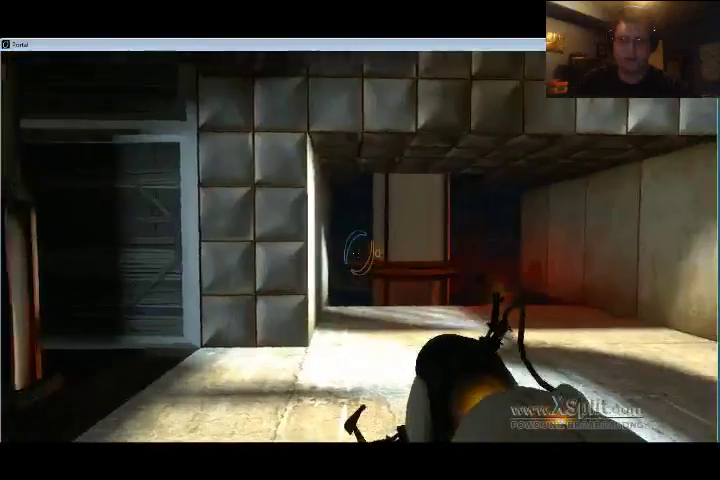
{"action": "left_click", "coordinate": [360, 253]}
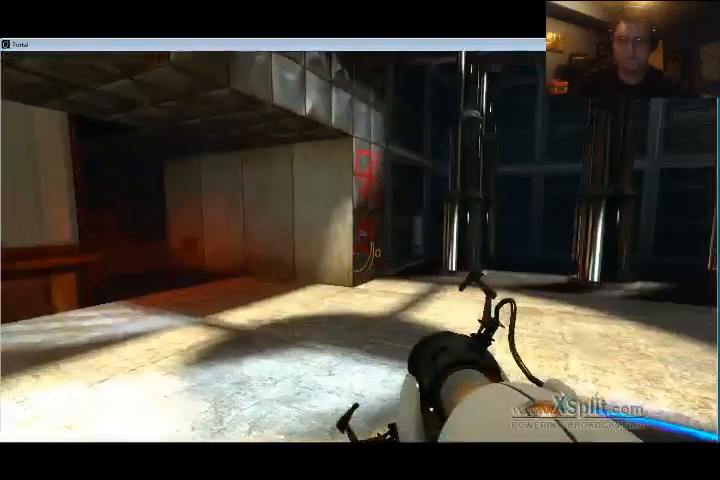
{"action": "key", "text": "w"}
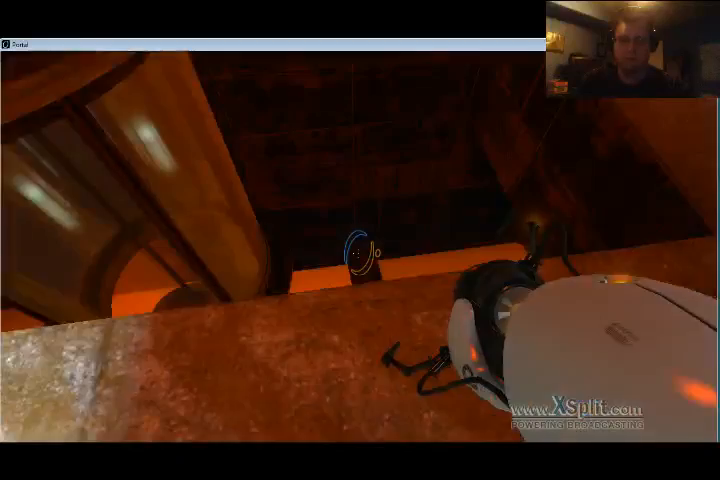
{"action": "key", "text": "w"}
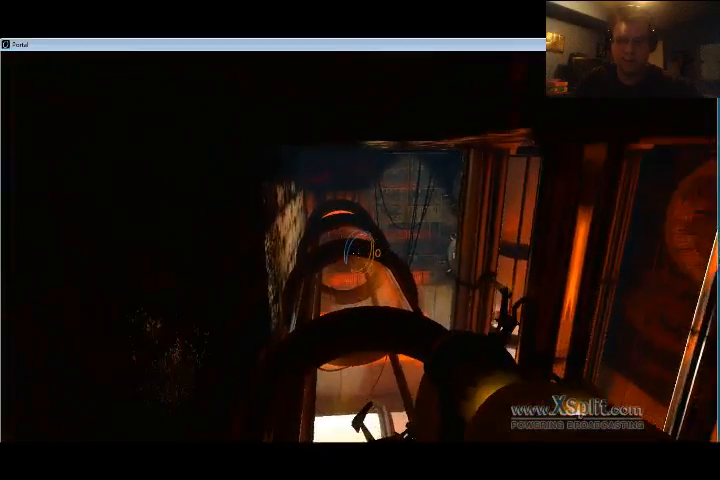
- Walk around the elevator tubes along the pipe corridor and open an orange portal to drop into the padded shaft
{"action": "key", "text": "w"}
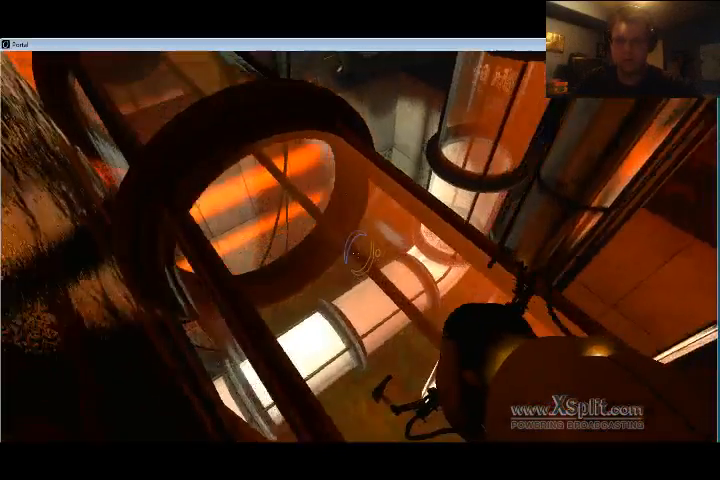
{"action": "key", "text": "w"}
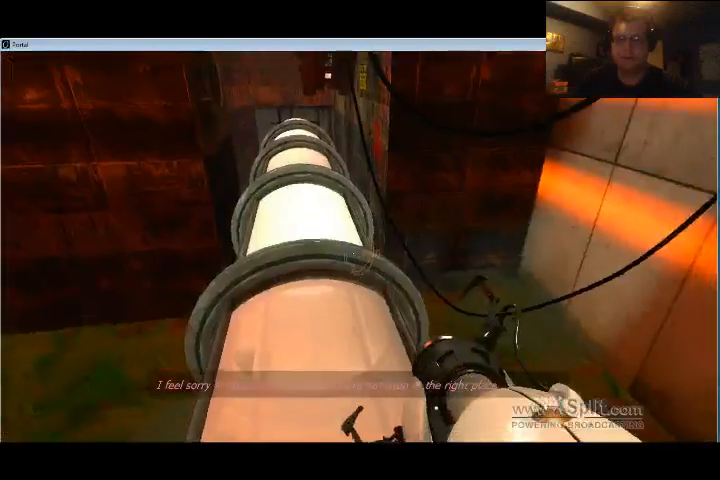
{"action": "key", "text": "w"}
{"action": "key", "text": "w"}
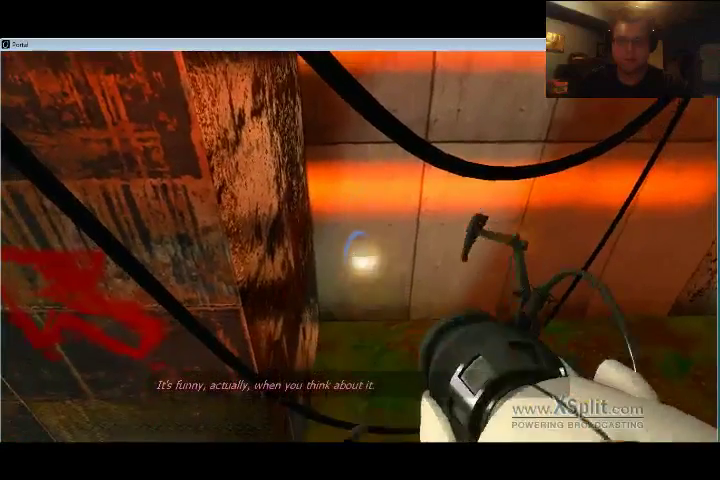
{"action": "right_click", "coordinate": [360, 255]}
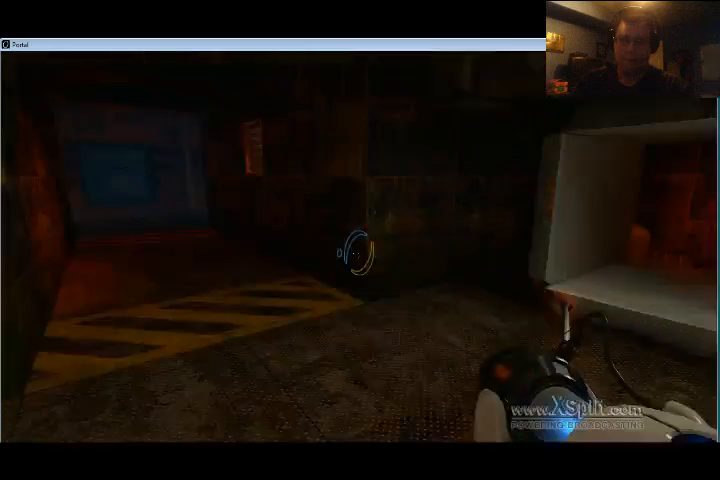
- Walk through the lit corridor past the box and vent into the barrel room and look across it
{"action": "key", "text": "w"}
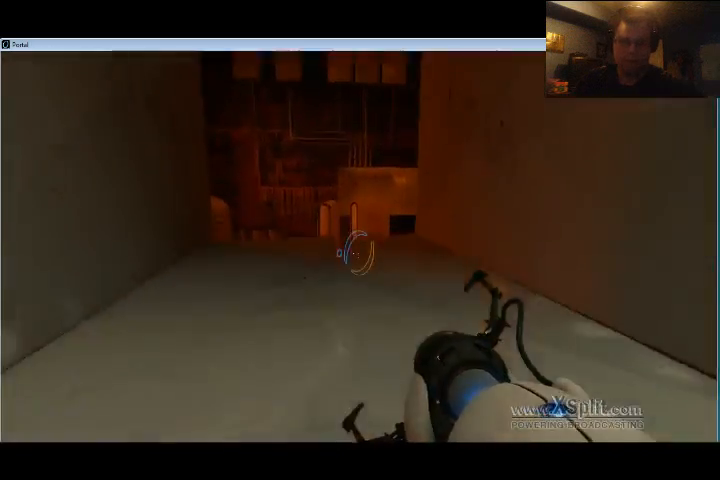
{"action": "key", "text": "w"}
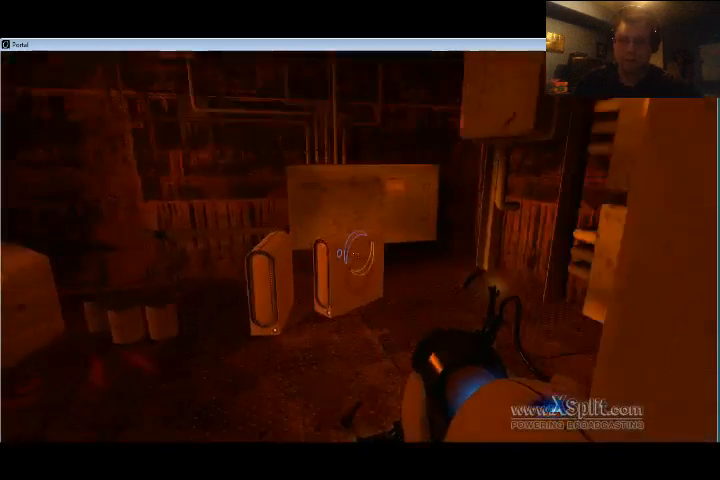
{"action": "key", "text": "w"}
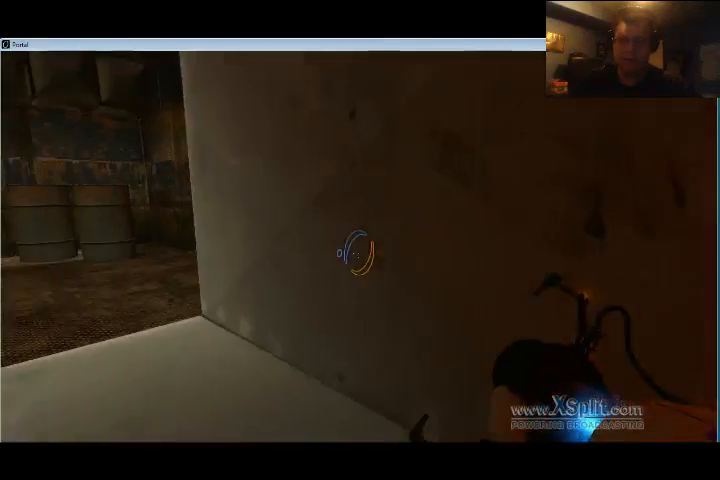
{"action": "key", "text": "w"}
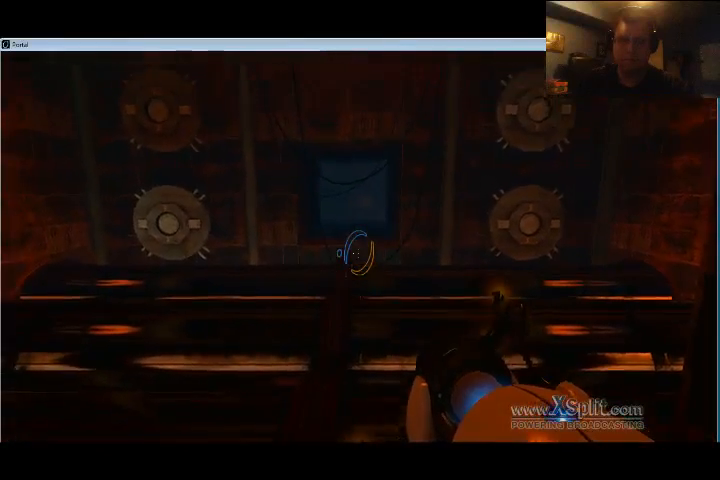
- Put a blue portal on the wall panel, approach it, then step back from the doorway
{"action": "left_click", "coordinate": [355, 253]}
{"action": "key", "text": "w"}
{"action": "key", "text": "w"}
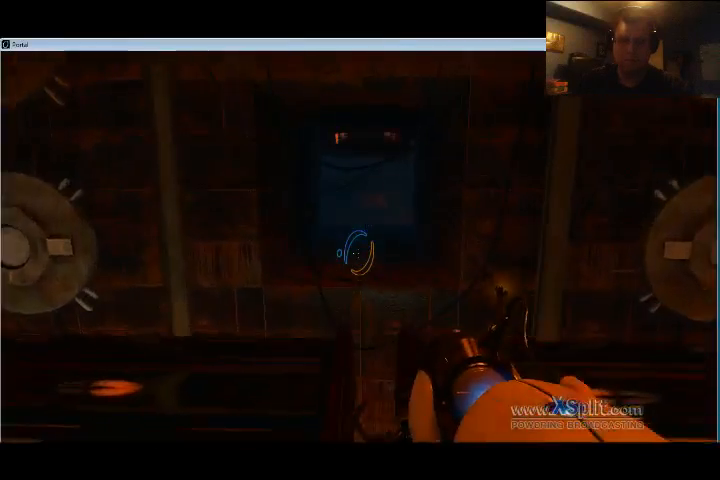
{"action": "key", "text": "w"}
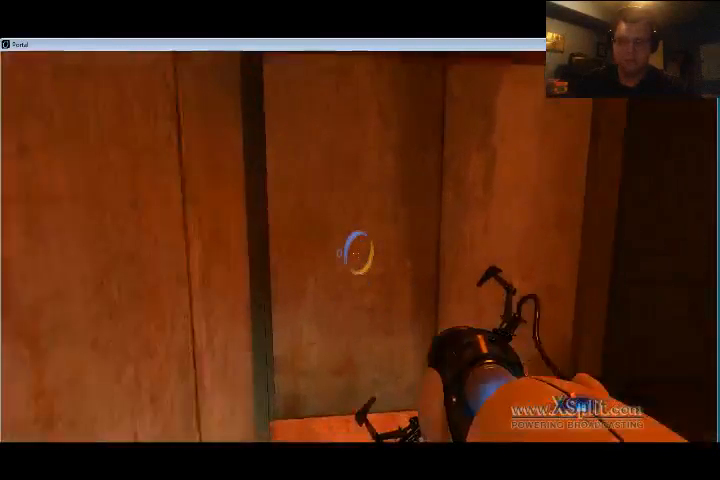
{"action": "key", "text": "a"}
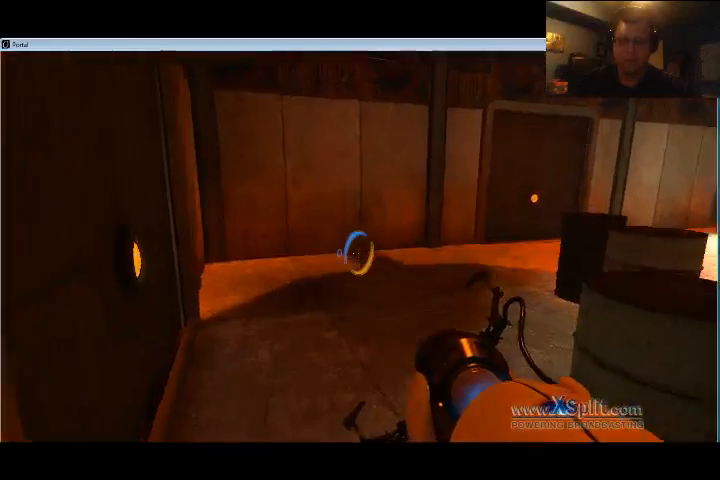
- Reach the window overlooking the turret, grab a turret and back away to face the window
{"action": "key", "text": "w"}
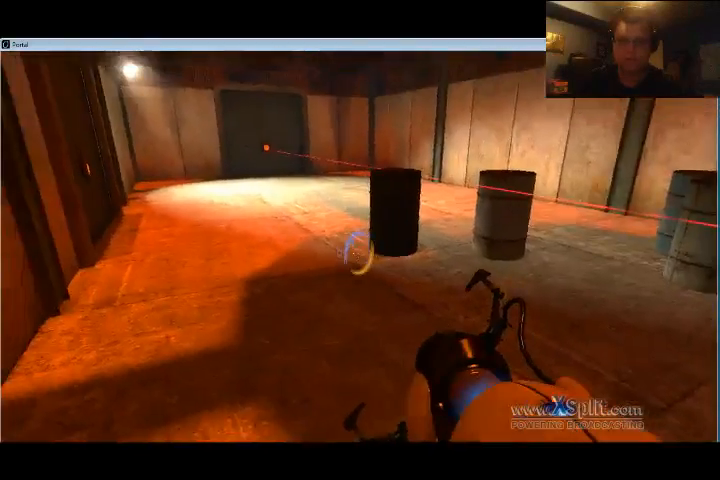
{"action": "key", "text": "w"}
{"action": "key", "text": "w"}
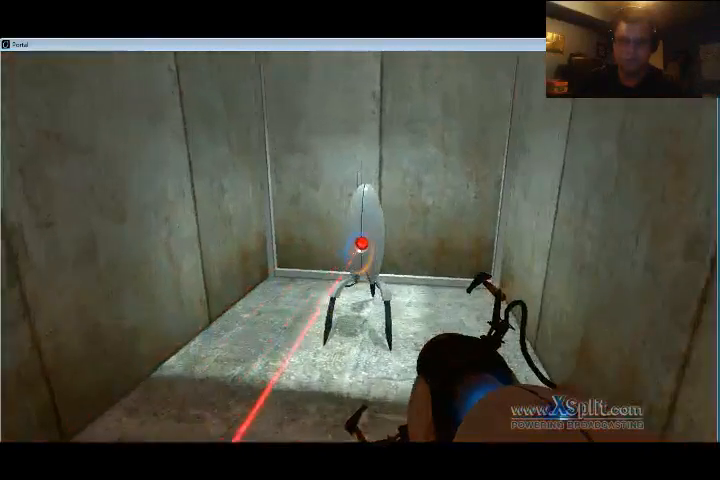
{"action": "key", "text": "e"}
{"action": "key", "text": "w"}
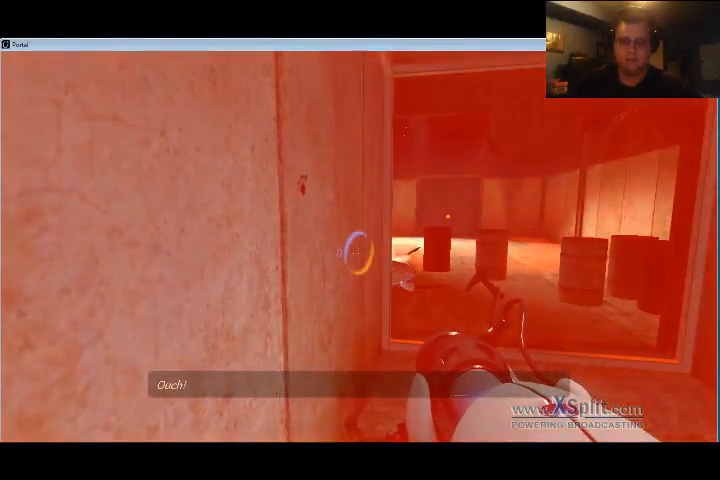
{"action": "key", "text": "s"}
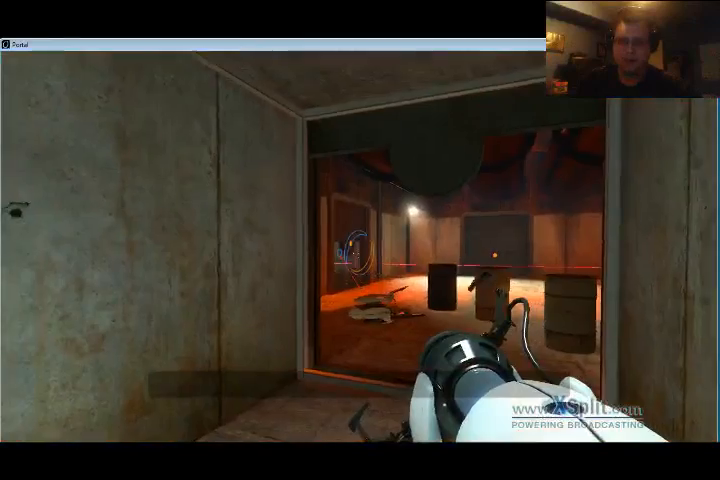
- Portal through to the turret, lift and drop it, then open a blue-orange pair leading to the orange room
{"action": "right_click", "coordinate": [360, 245]}
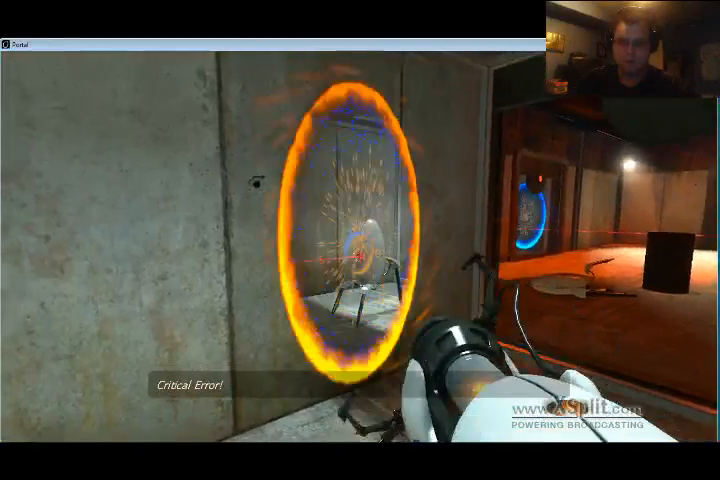
{"action": "key", "text": "w"}
{"action": "key", "text": "e"}
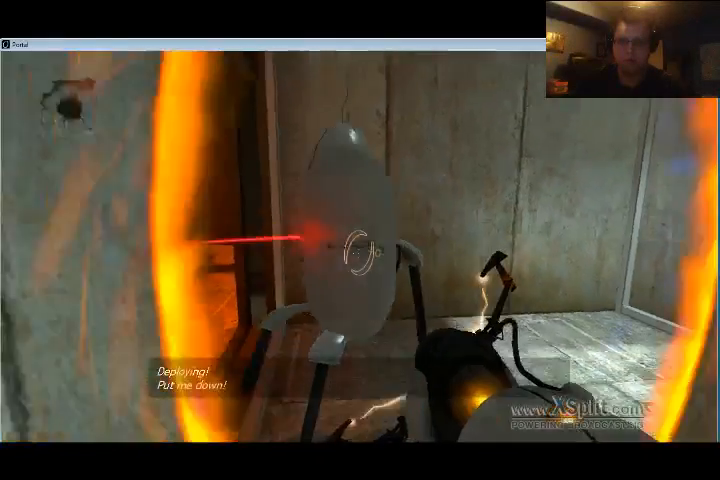
{"action": "key", "text": "e"}
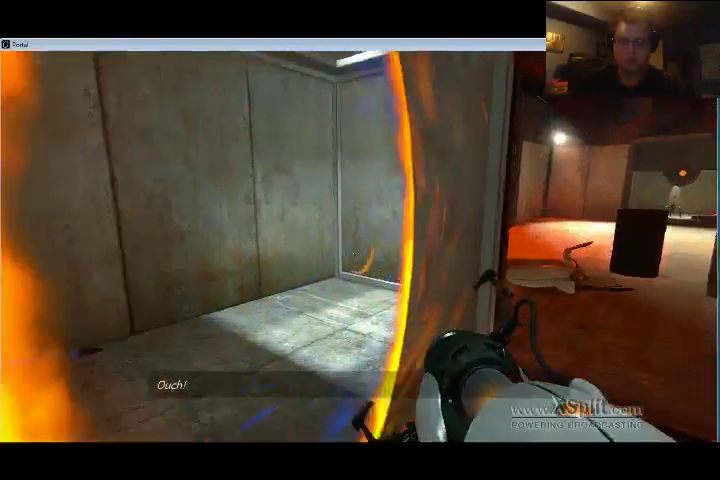
{"action": "left_click", "coordinate": [360, 250]}
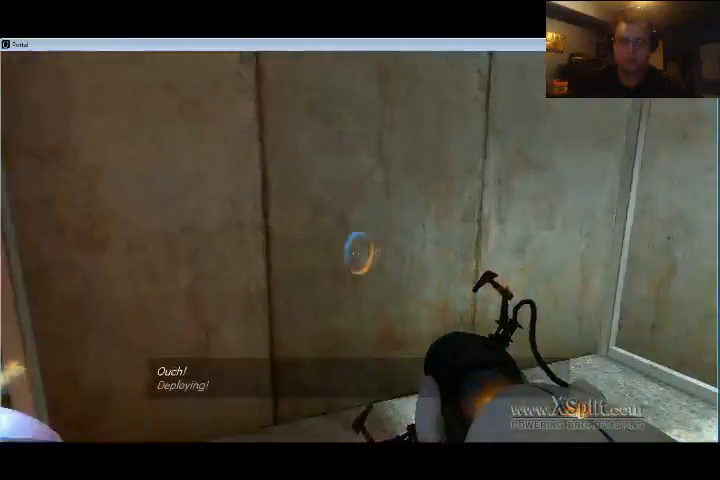
{"action": "key", "text": "w"}
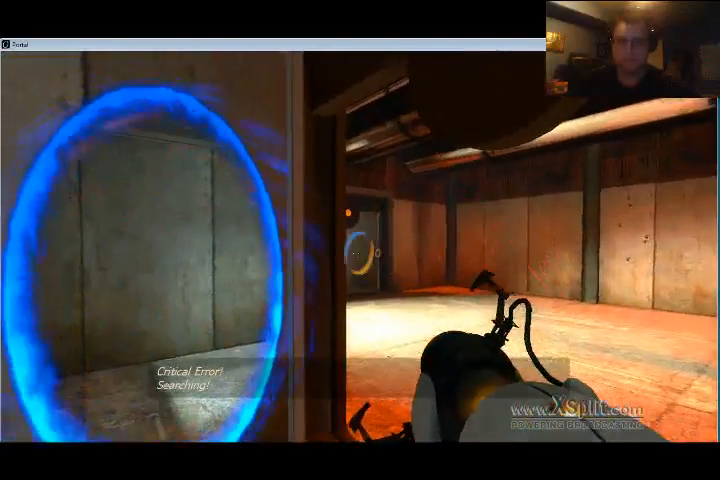
{"action": "right_click", "coordinate": [360, 250]}
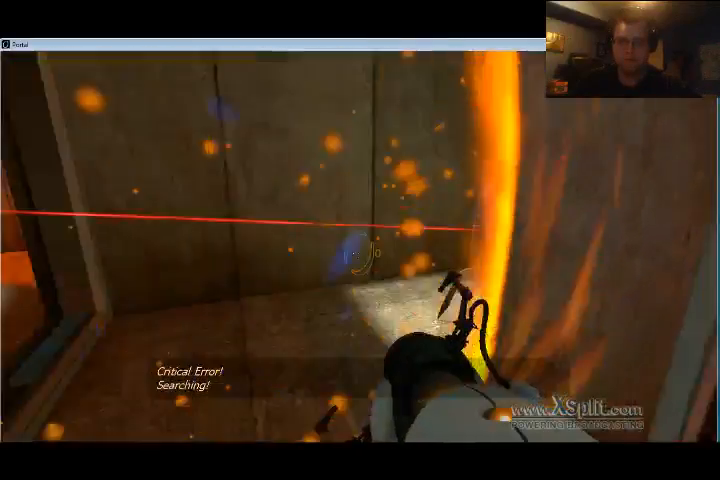
- Carry the turret into the orange turret room, set it down, pick it up again and knock it over
{"action": "key", "text": "w"}
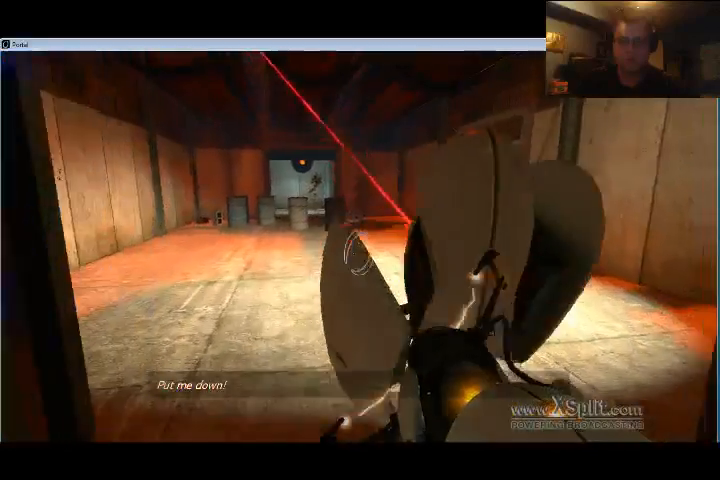
{"action": "key", "text": "w"}
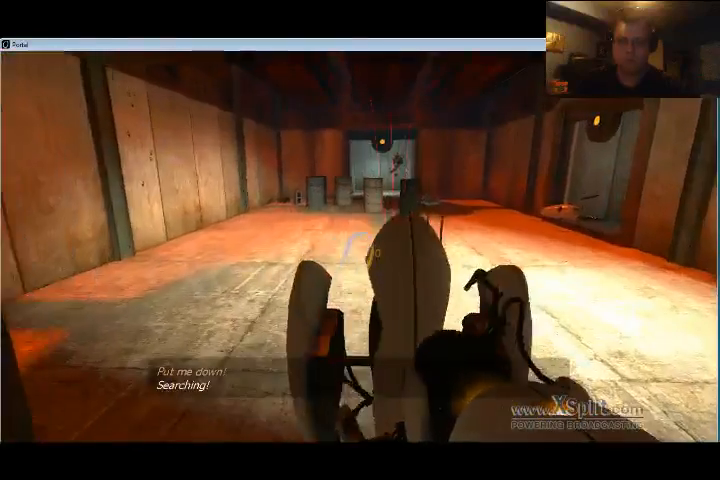
{"action": "key", "text": "e"}
{"action": "key", "text": "s"}
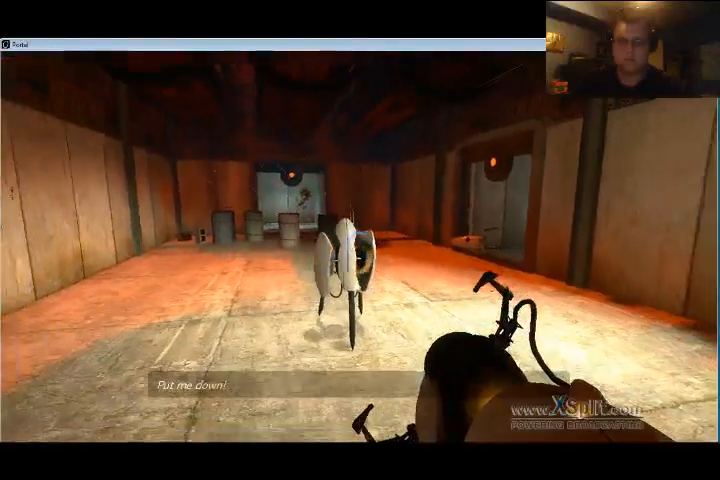
{"action": "key", "text": "e"}
{"action": "key", "text": "w"}
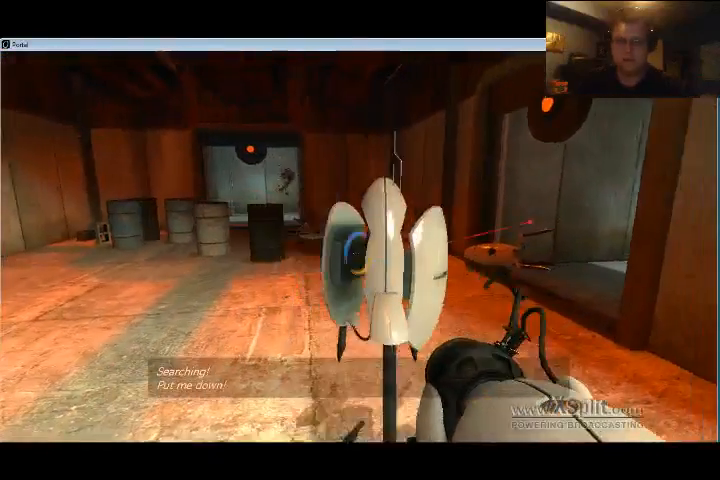
{"action": "key", "text": "e"}
{"action": "key", "text": "s"}
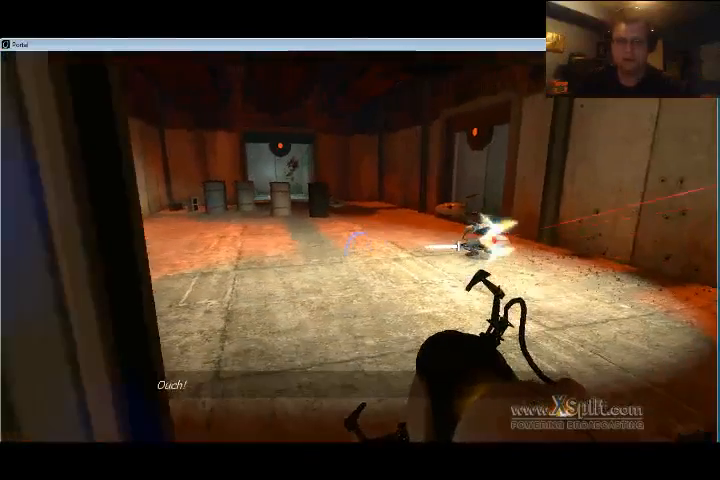
- Place a blue portal on the right wall and turn back toward the concrete shaft and its turret
{"action": "left_click", "coordinate": [360, 252]}
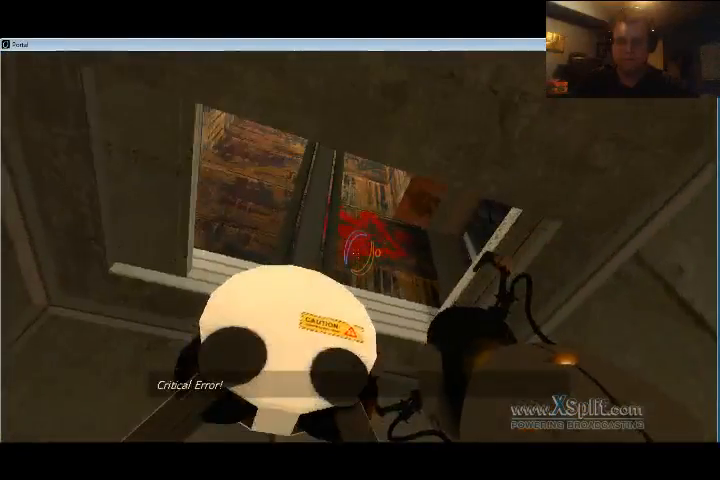
{"action": "key", "text": "e"}
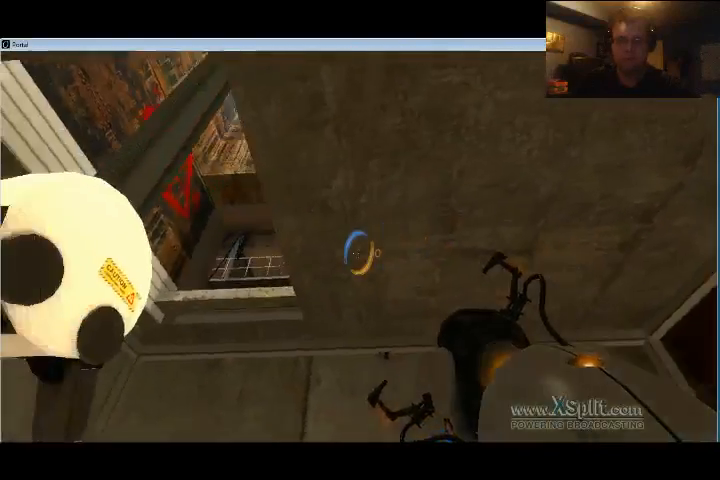
{"action": "key", "text": "e"}
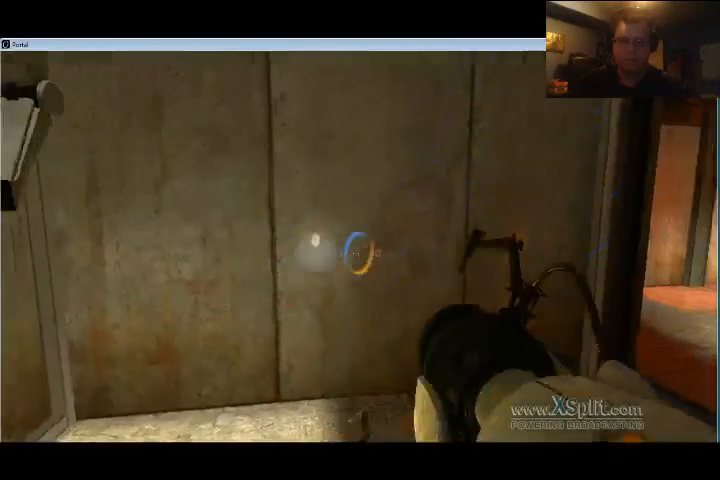
- Open an orange portal on the wall and step through to face the turret on the concrete ledge
{"action": "right_click", "coordinate": [355, 250]}
{"action": "key", "text": "w"}
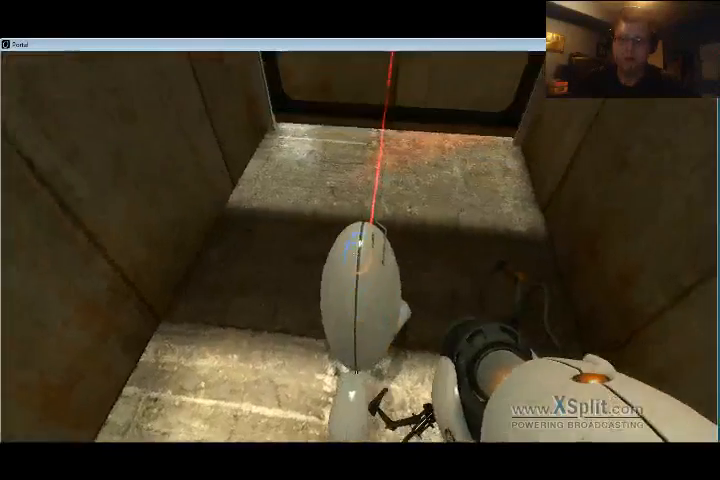
- Grab and drop the ledge turret, then walk off the ledge toward the corridor and look around
{"action": "key", "text": "e"}
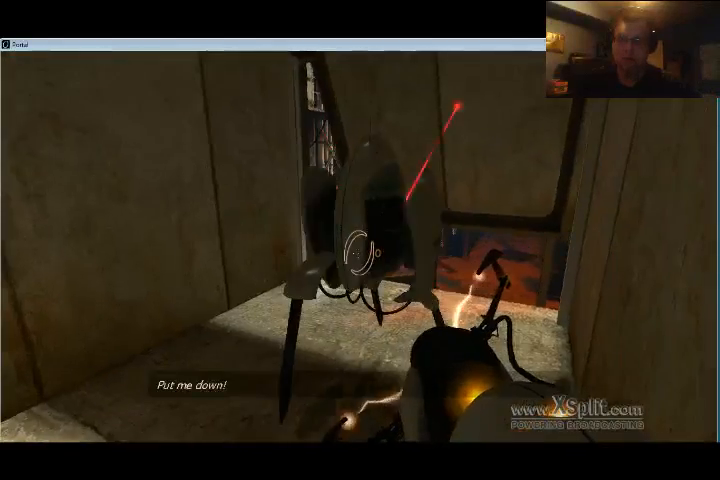
{"action": "key", "text": "e"}
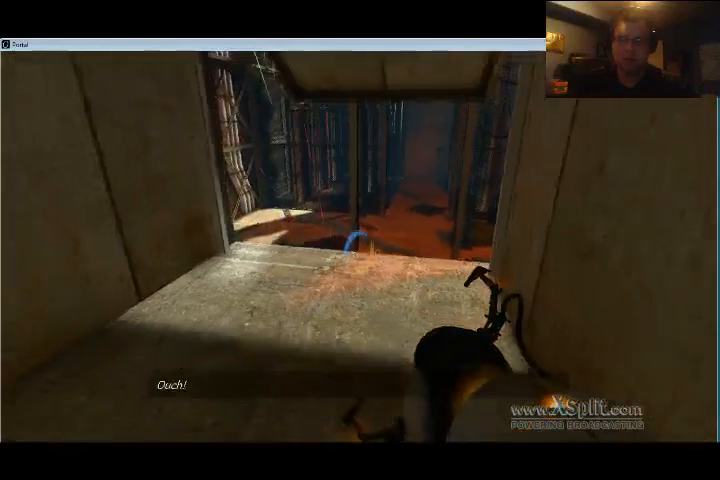
{"action": "key", "text": "w"}
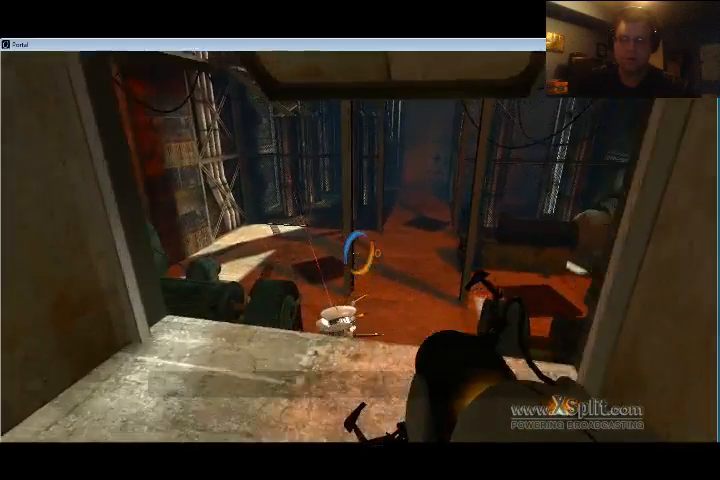
{"action": "key", "text": "w"}
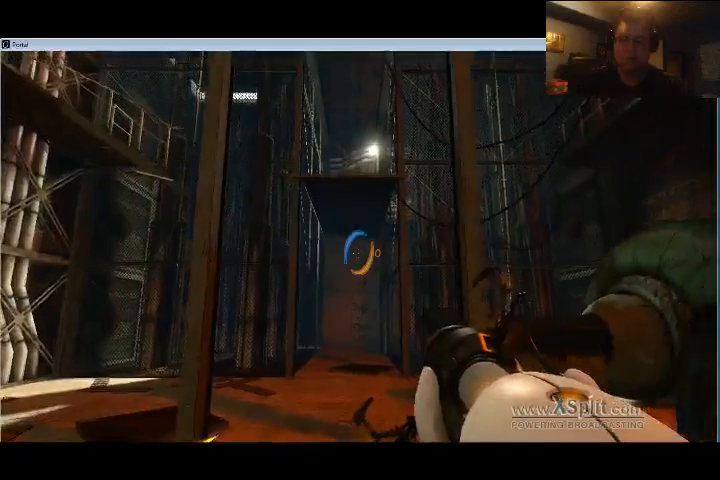
{"action": "key", "text": "w"}
{"action": "key", "text": "w"}
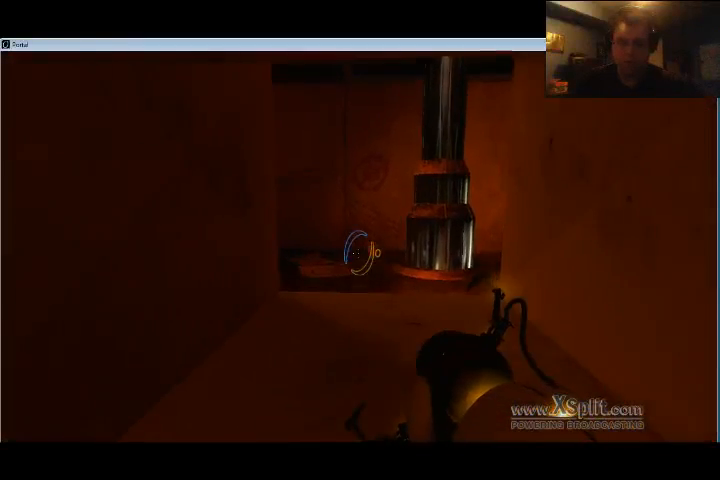
- Explore the pillar room and graffiti wall, then go through the window down the caged corridor
{"action": "key", "text": "w"}
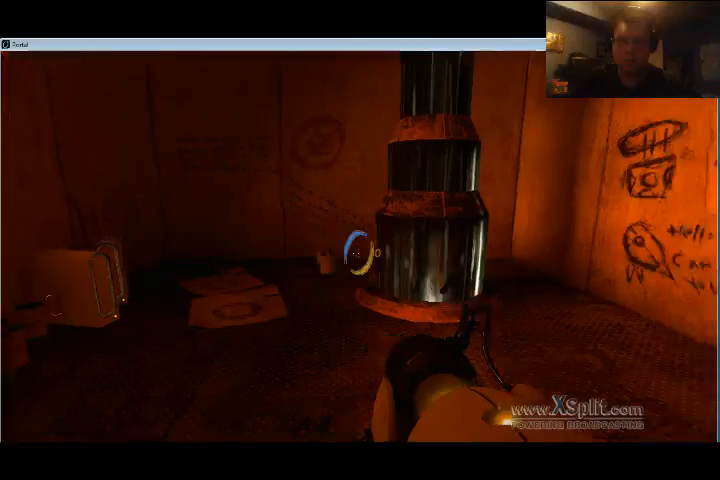
{"action": "left_click_drag", "start_coordinate": [360, 252], "coordinate": [560, 252]}
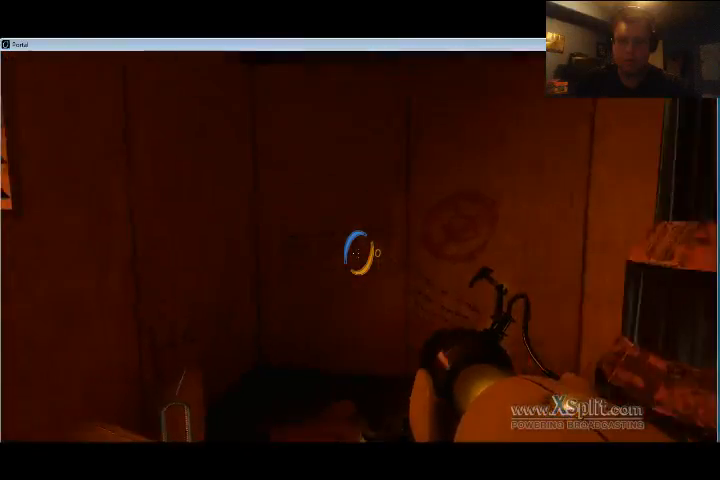
{"action": "key", "text": "w"}
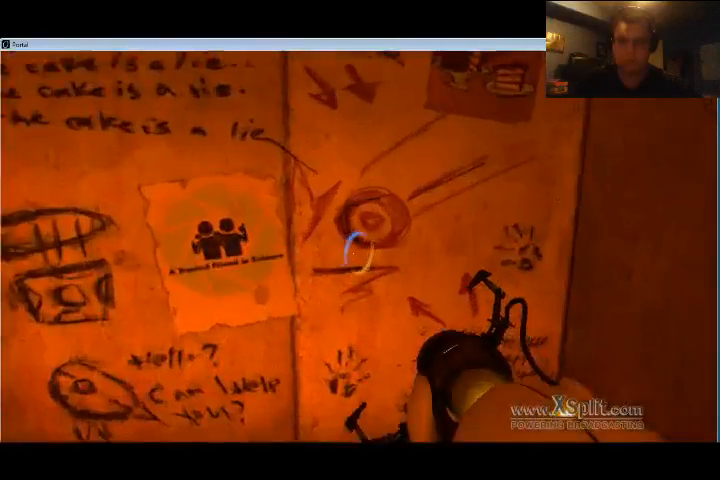
{"action": "key", "text": "w"}
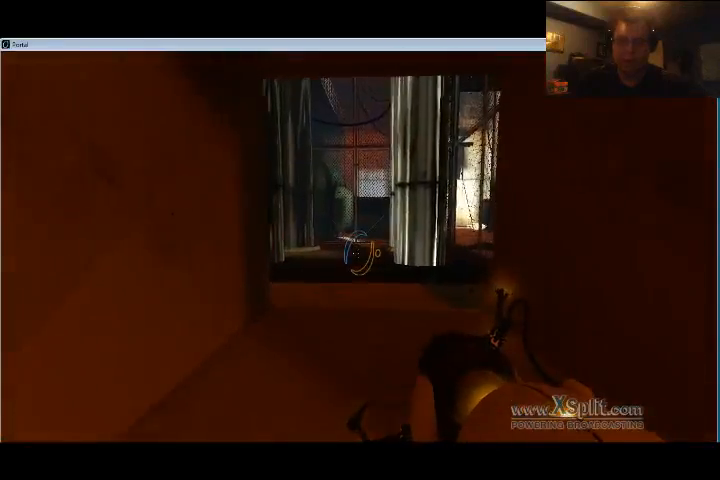
{"action": "key", "text": "w"}
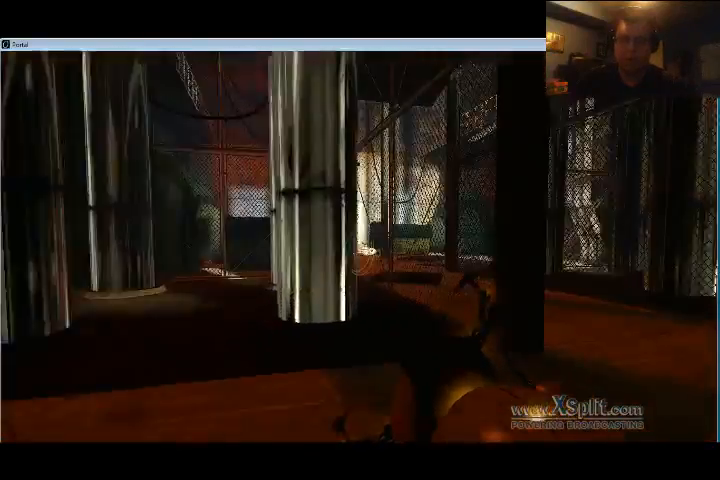
{"action": "key", "text": "w"}
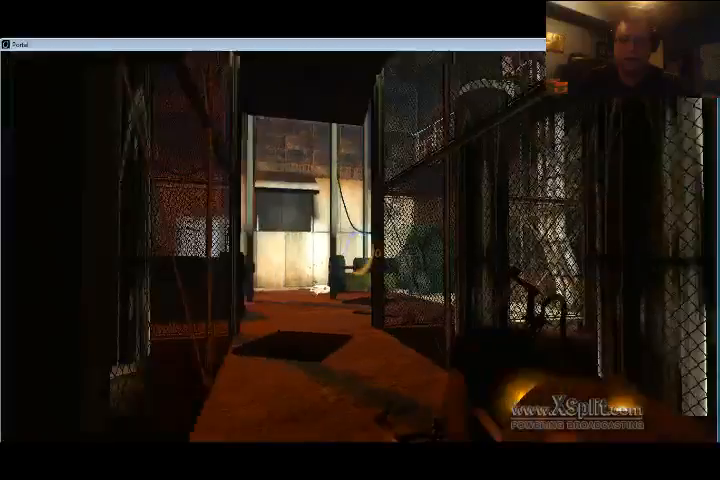
- Pause the game to the menu, dismissing an accidental Windows Start menu
{"action": "key", "text": "Escape"}
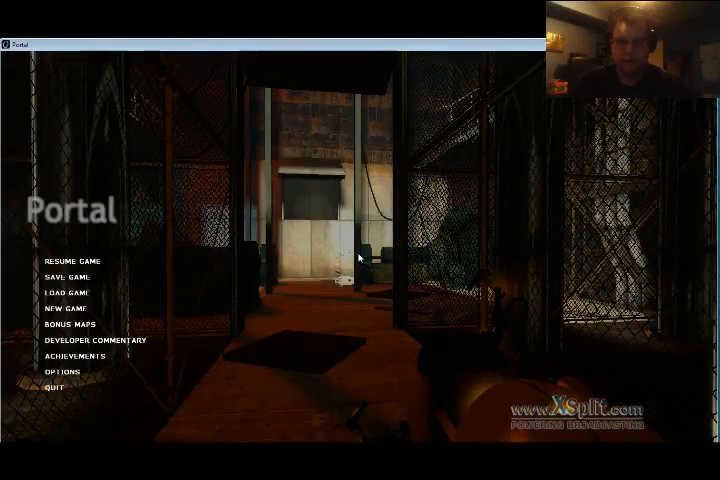
{"action": "key", "text": "super"}
{"action": "key", "text": "Escape"}
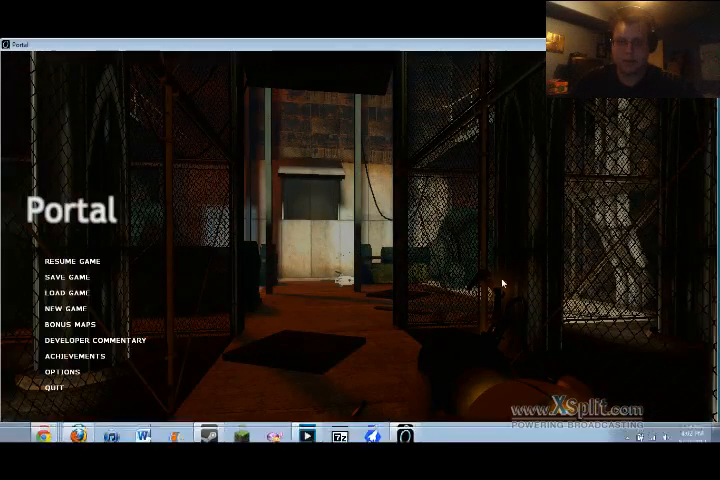